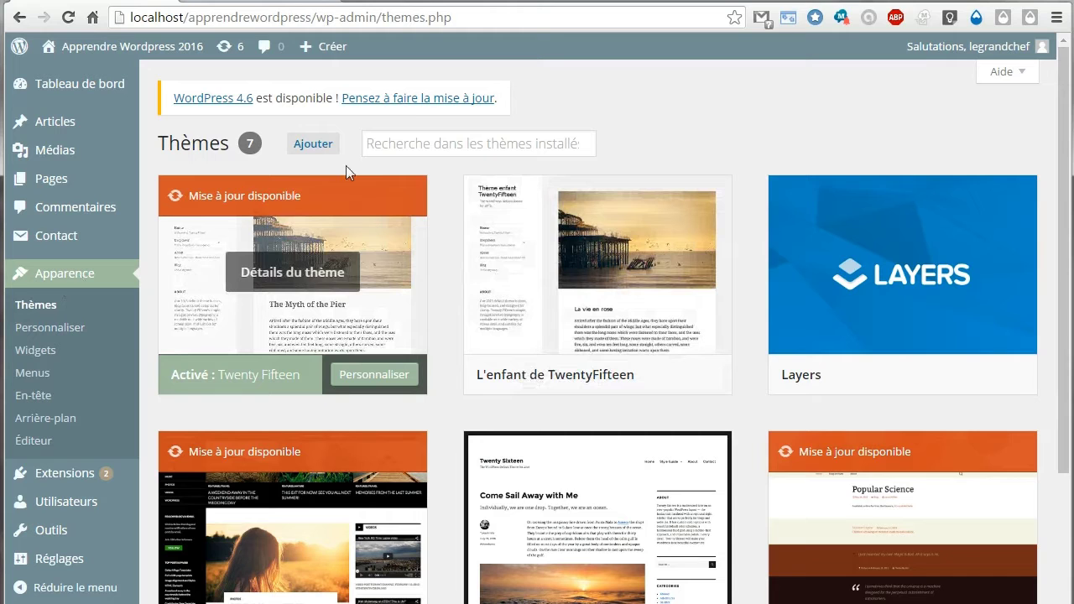
Open the page for adding themes and browse its featured, popular and latest themes.
left_click(312, 145)
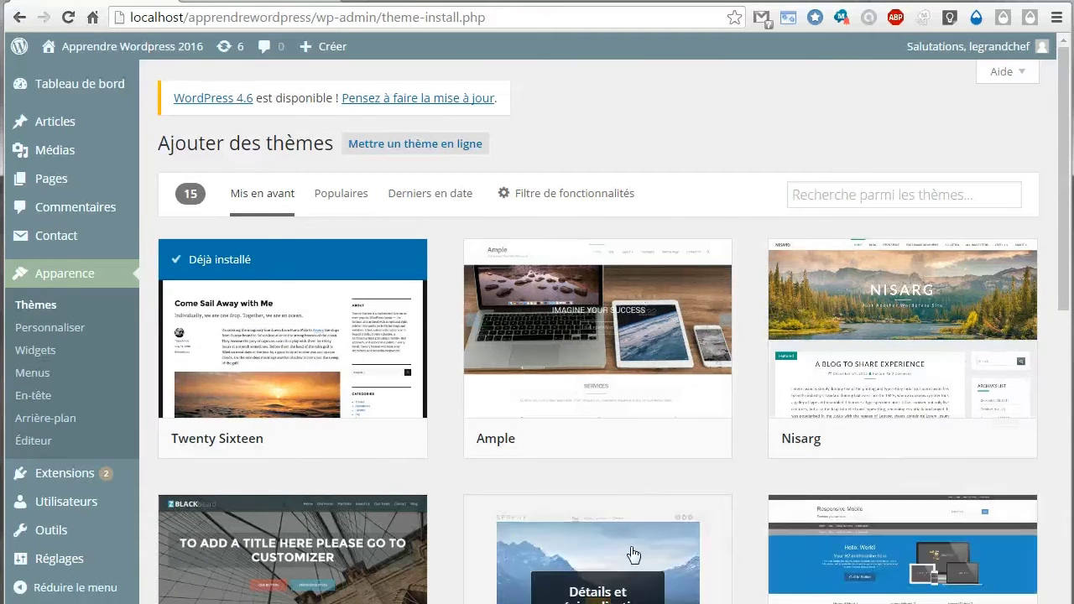
scroll(386, 544, "down", 3)
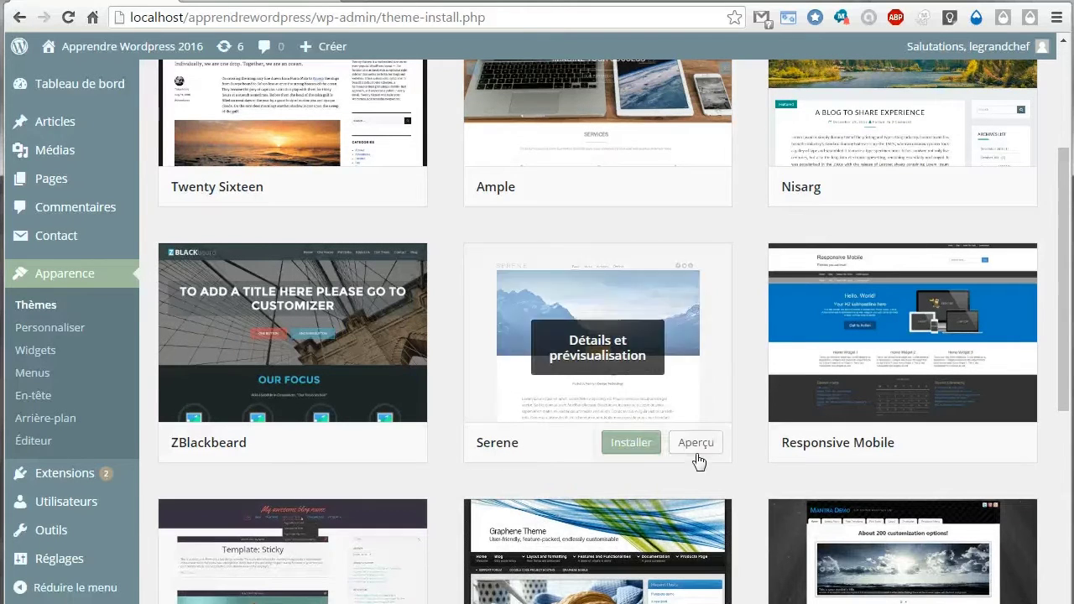
scroll(691, 441, "up", 3)
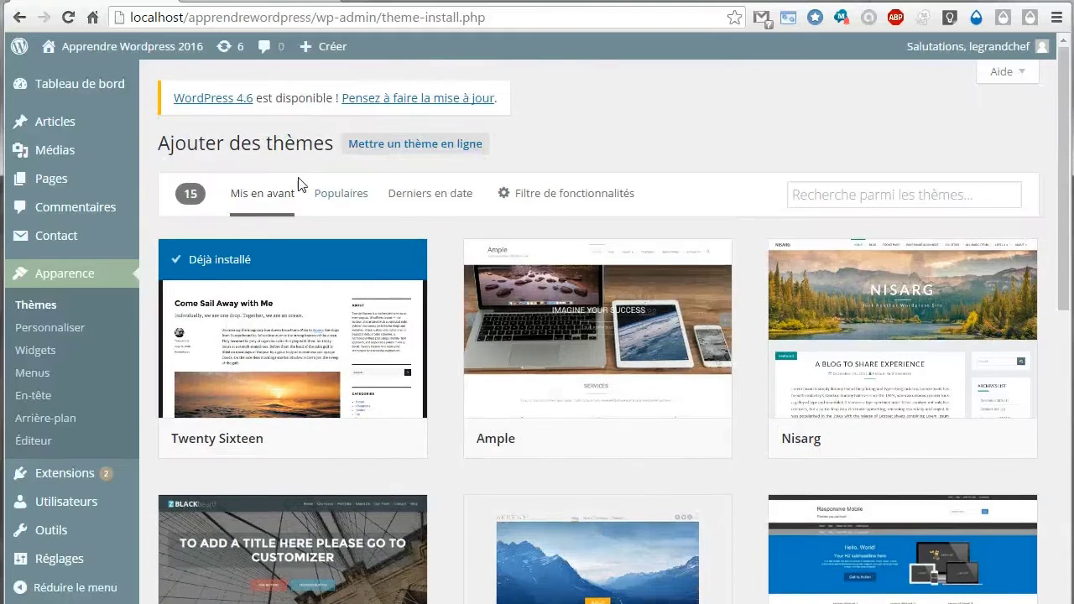
left_click(350, 199)
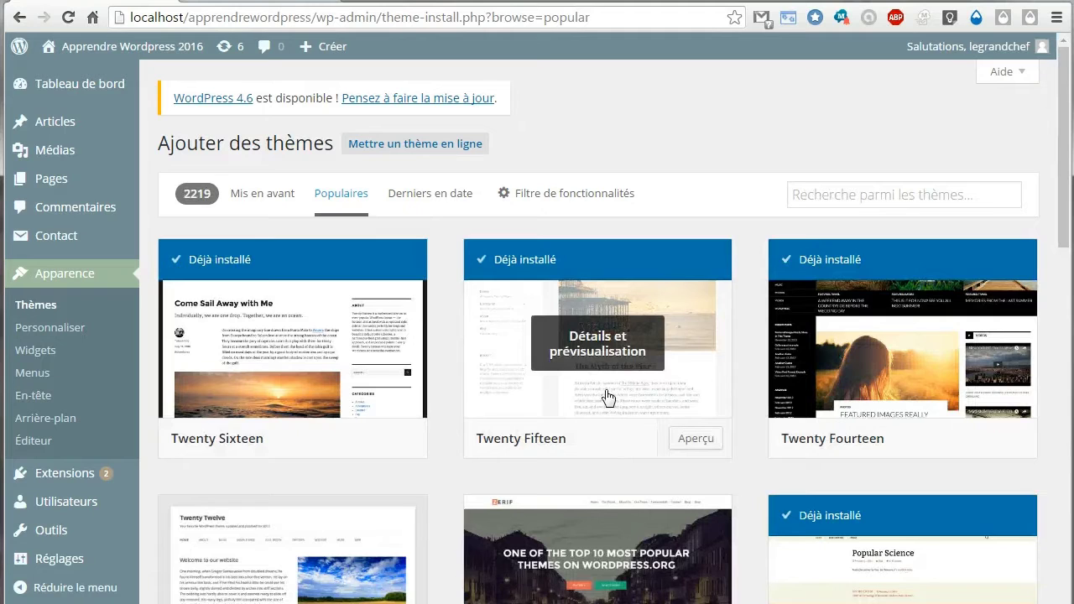
left_click(463, 211)
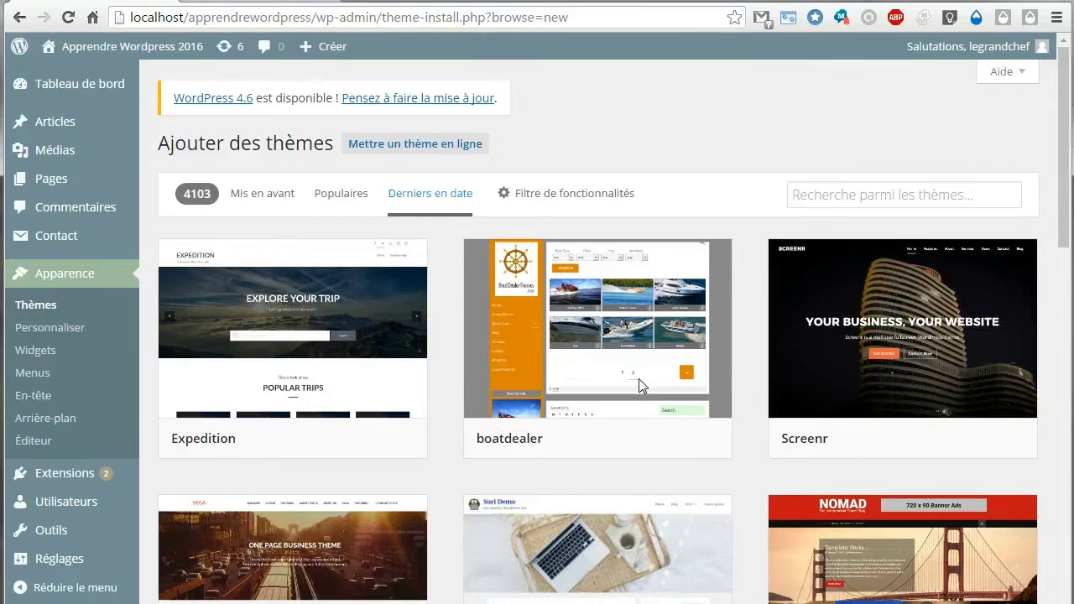
scroll(639, 378, "down", 5)
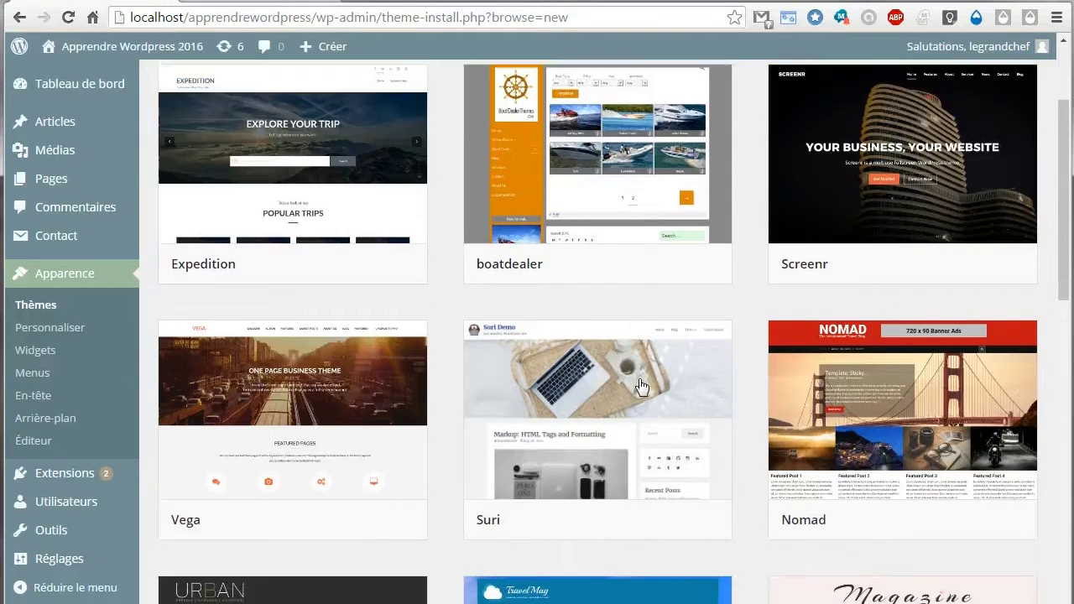
scroll(640, 385, "down", 1)
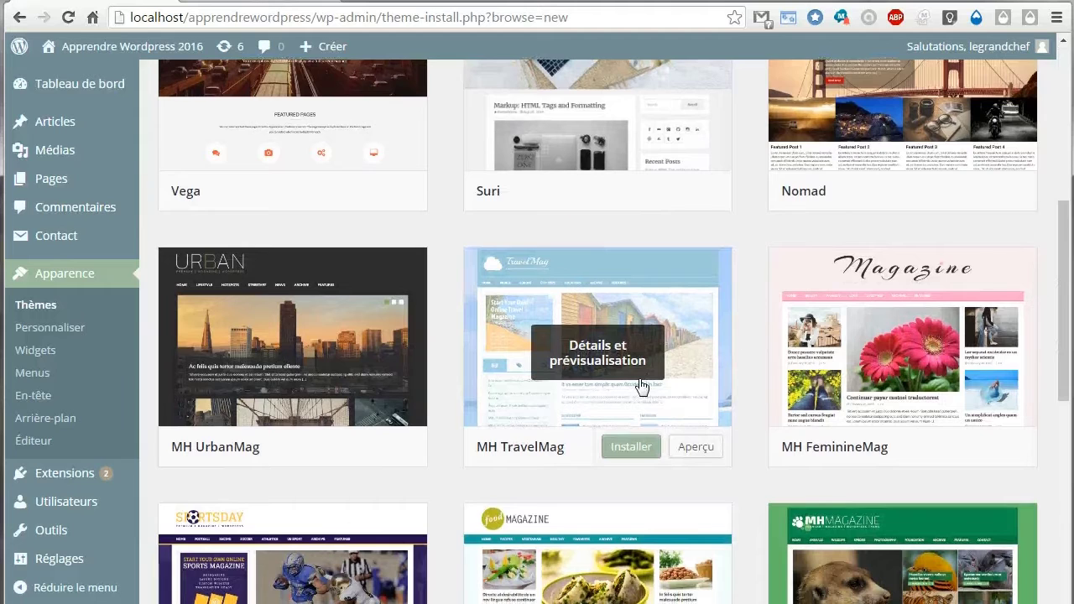
scroll(640, 385, "up", 6)
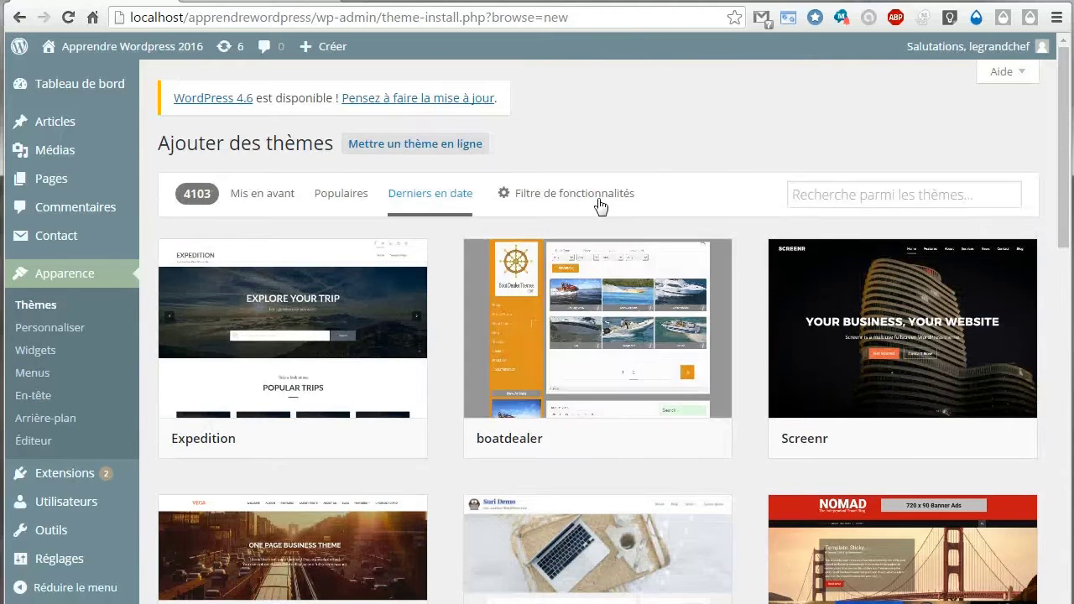
In the theme feature filter, select the colours Gris and Vert and the layouts Trois colonnes and Mise en page adaptable.
left_click(597, 199)
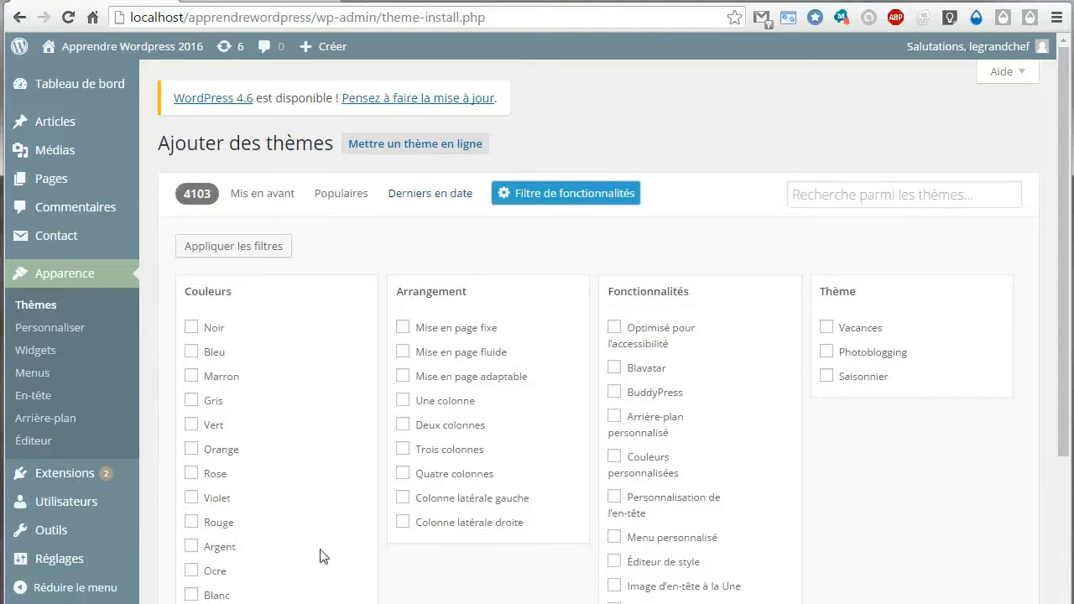
left_click(191, 425)
left_click(192, 400)
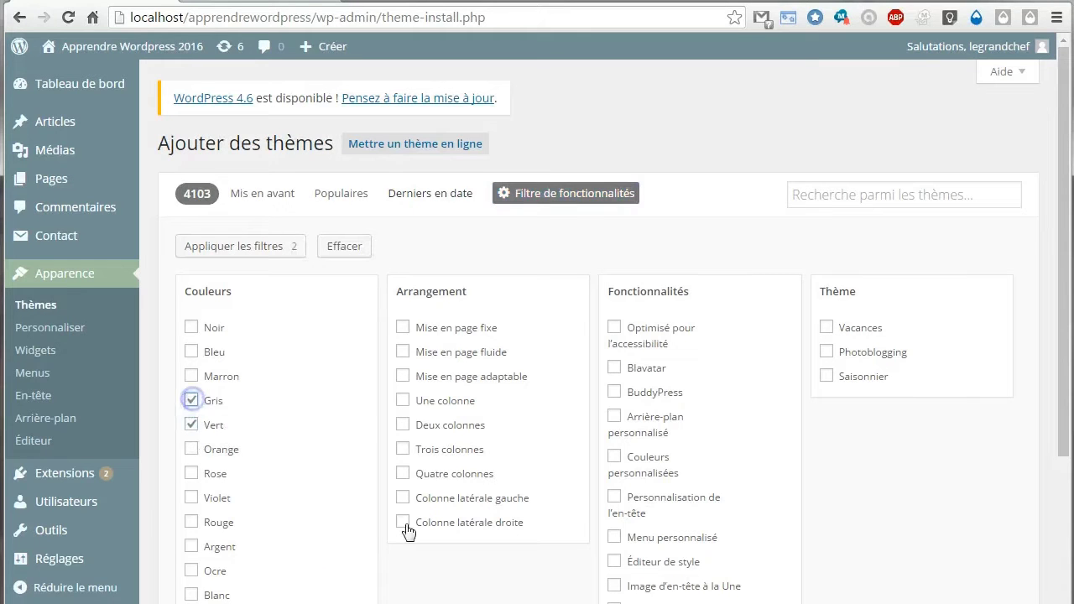
left_click(403, 449)
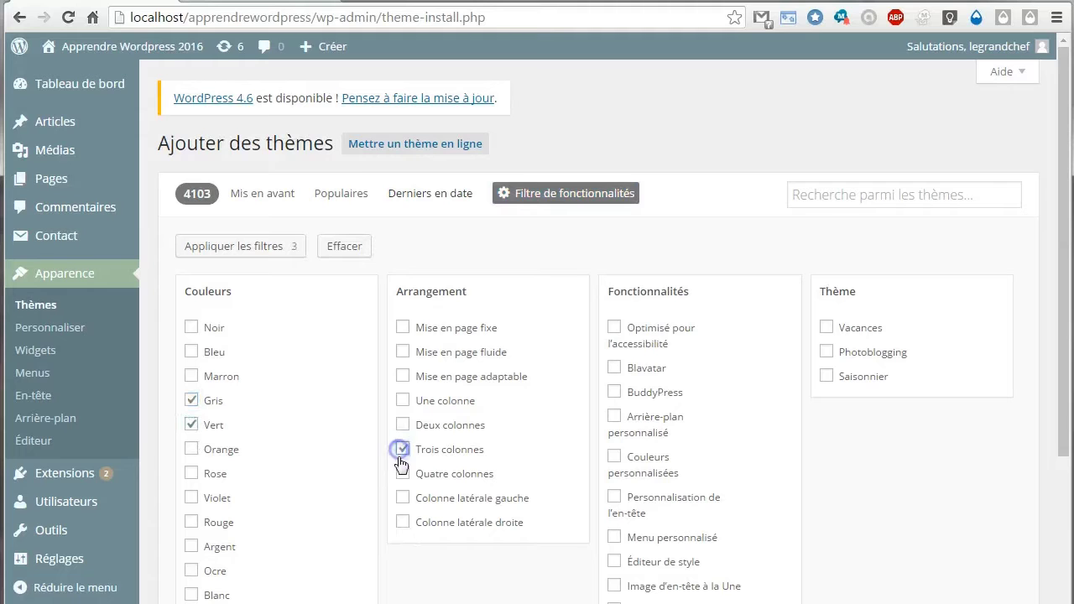
left_click(406, 376)
Add the features Menu personnalisé and Options du thème to the filter and apply it to the theme list.
left_click(618, 538)
scroll(736, 453, "down", 2)
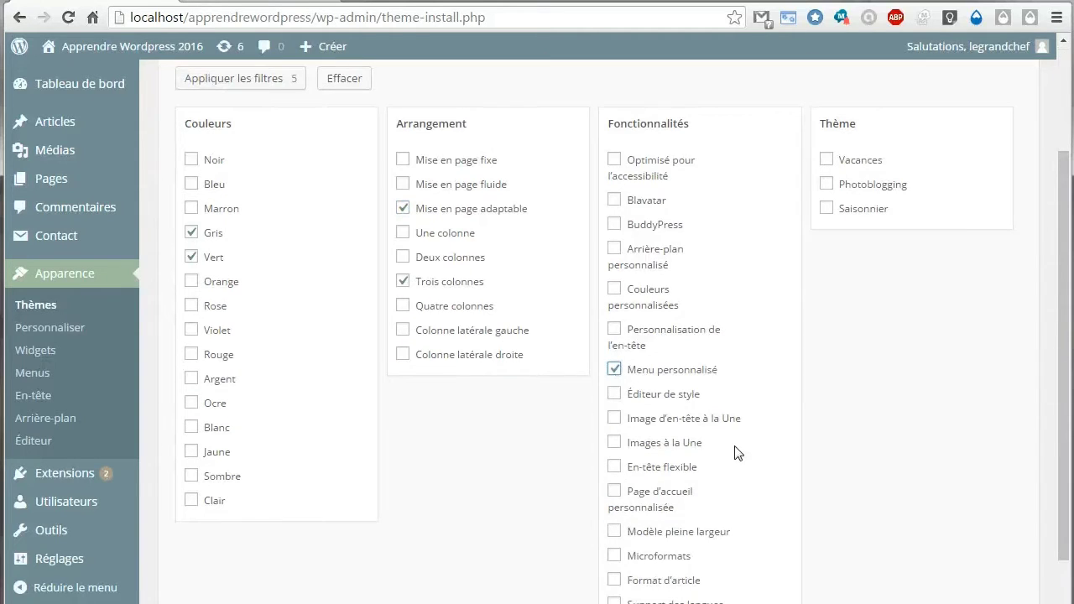
scroll(736, 453, "down", 2)
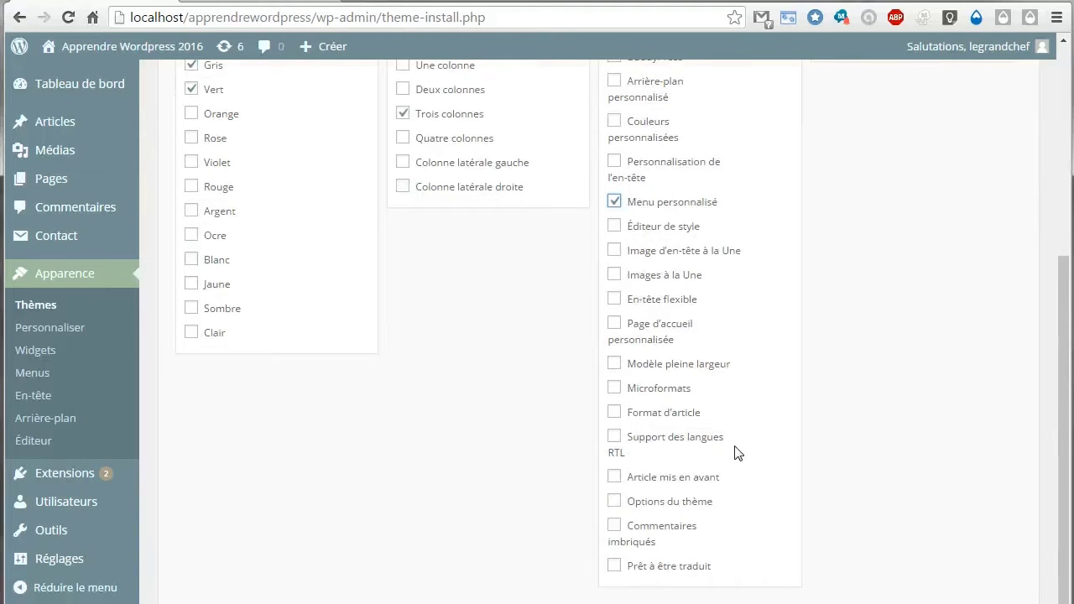
left_click(615, 501)
scroll(701, 509, "up", 3)
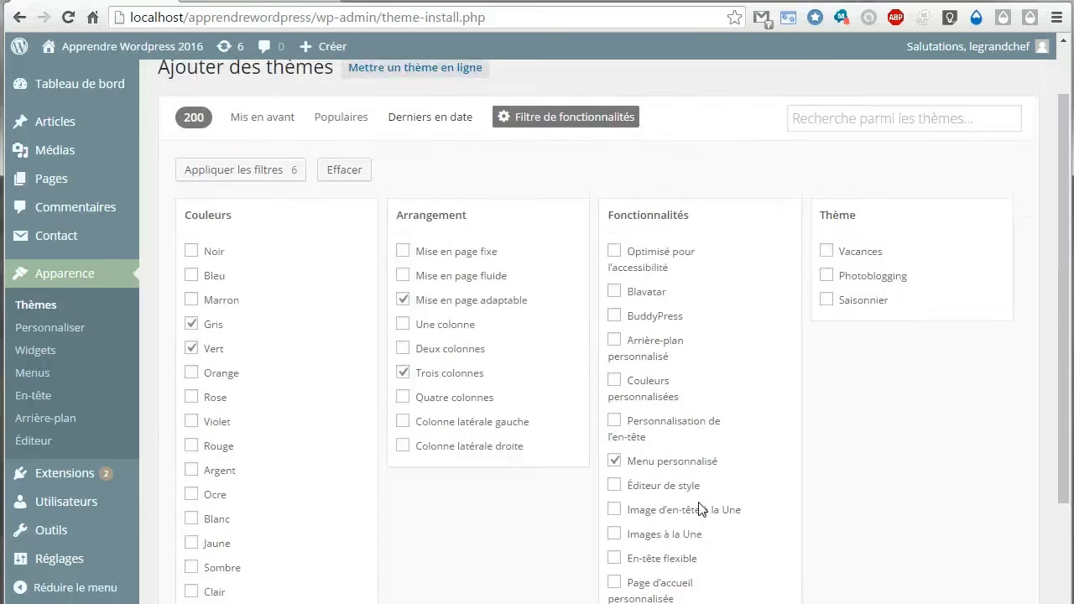
scroll(701, 509, "up", 1)
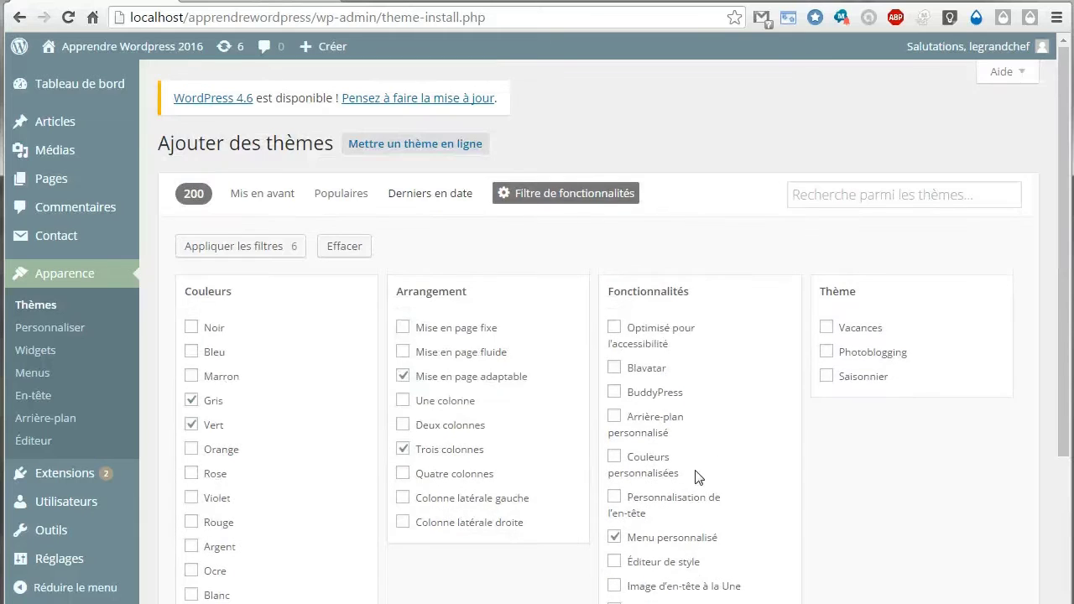
left_click(262, 252)
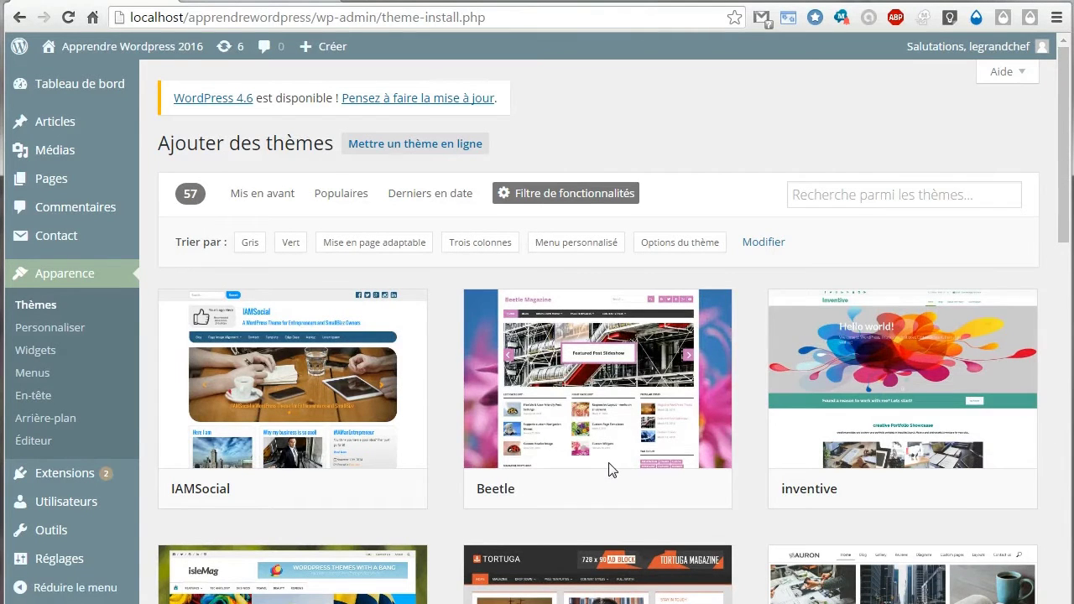
Preview the inventive theme and the Islemag theme that follows it, looking over their sample pages.
mouse_move(981, 377)
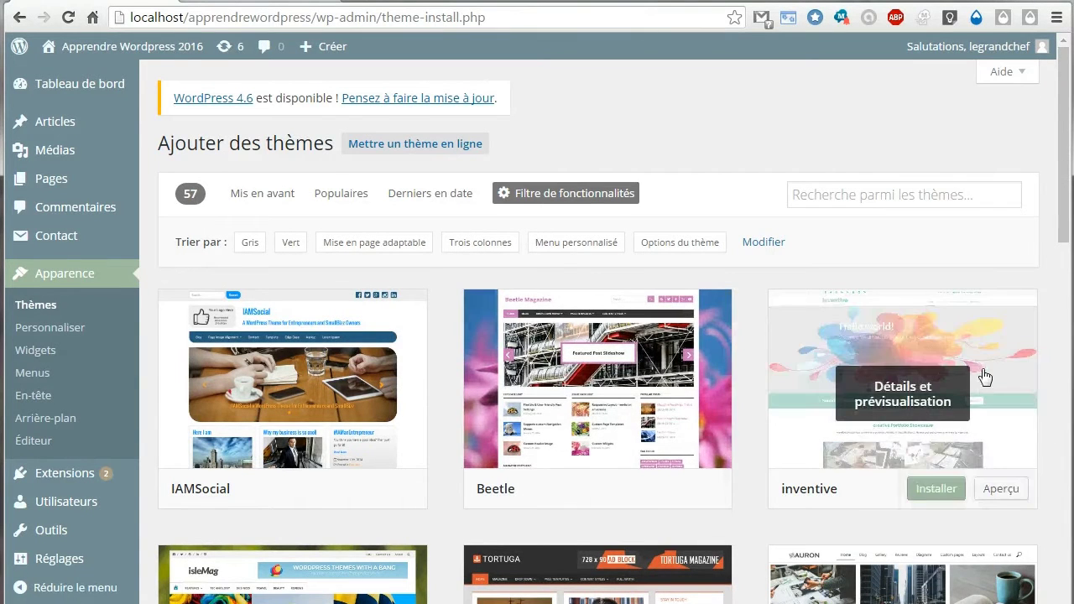
left_click(891, 405)
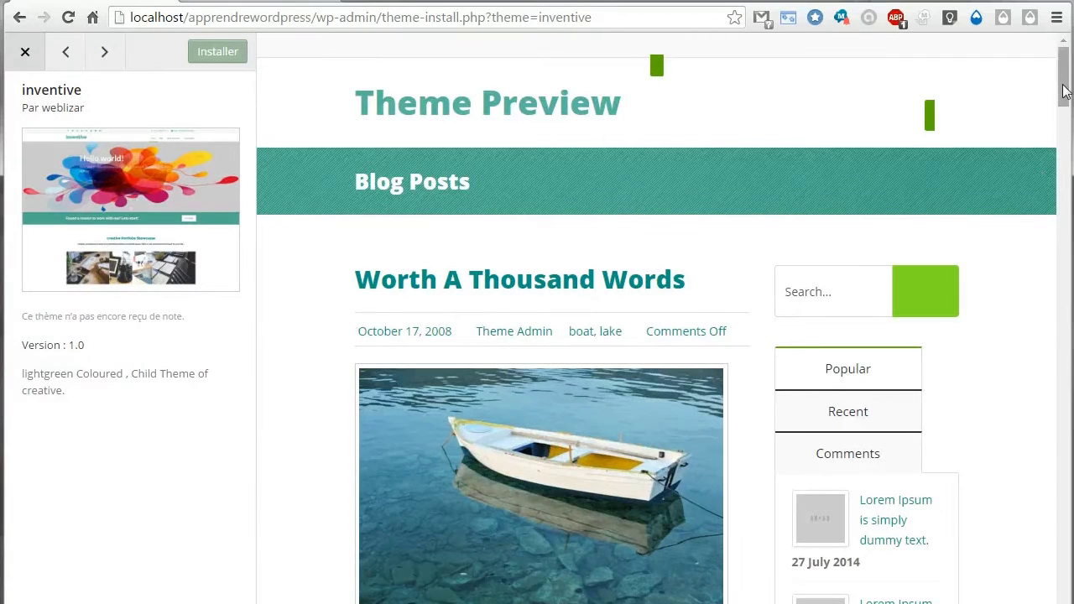
left_click_drag(1064, 89, 1045, 75)
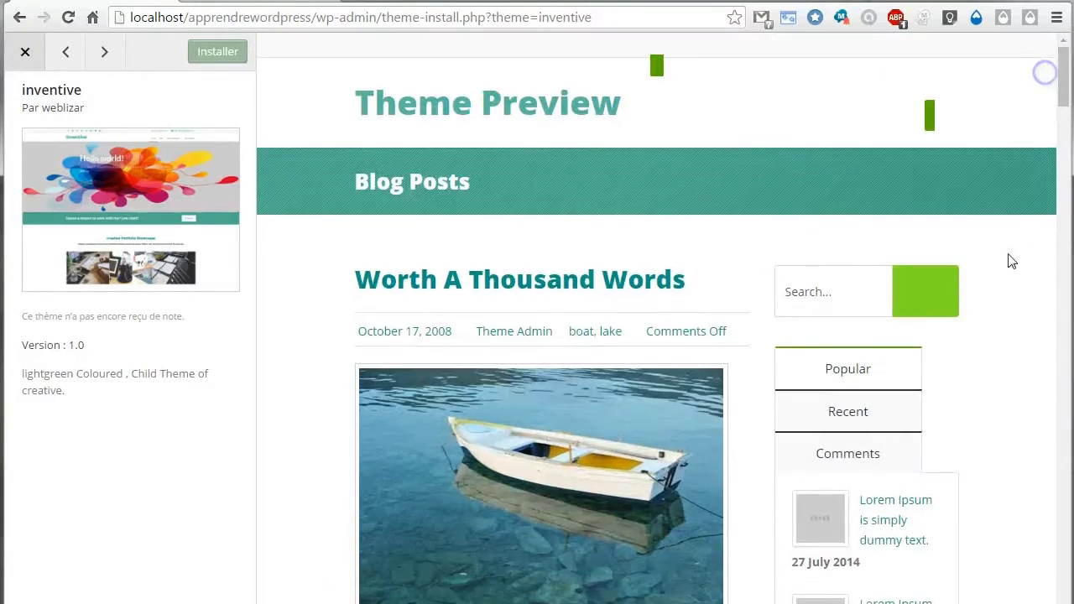
left_click(105, 54)
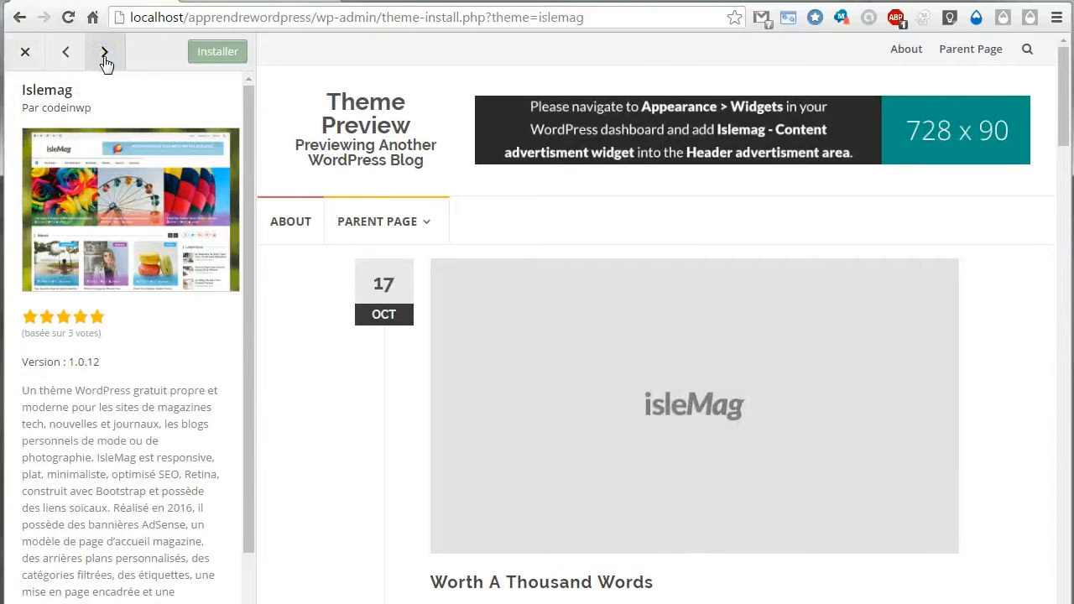
scroll(312, 259, "down", 4)
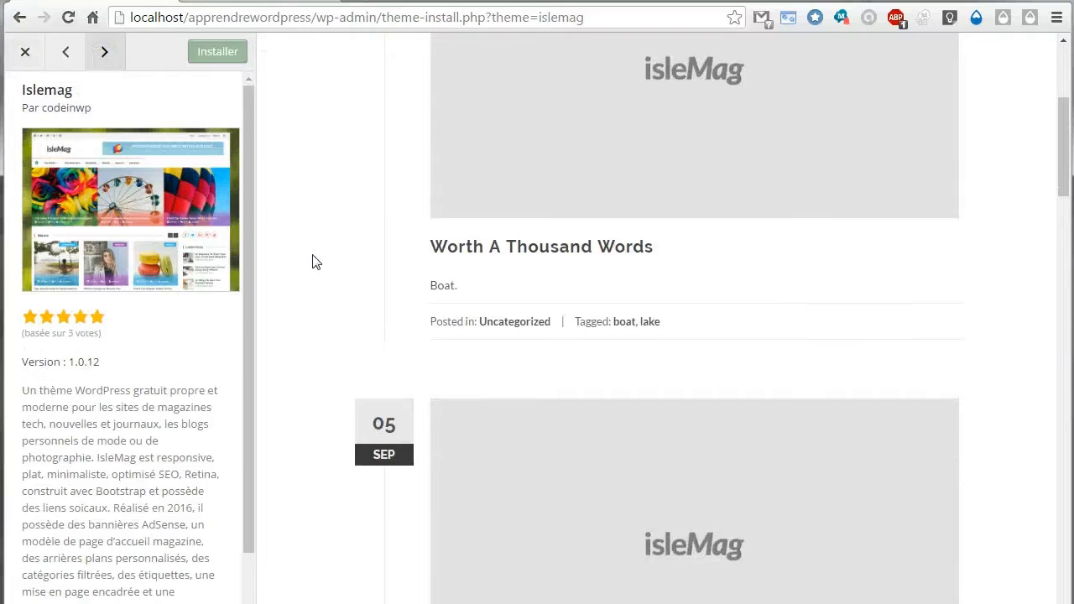
scroll(315, 262, "up", 4)
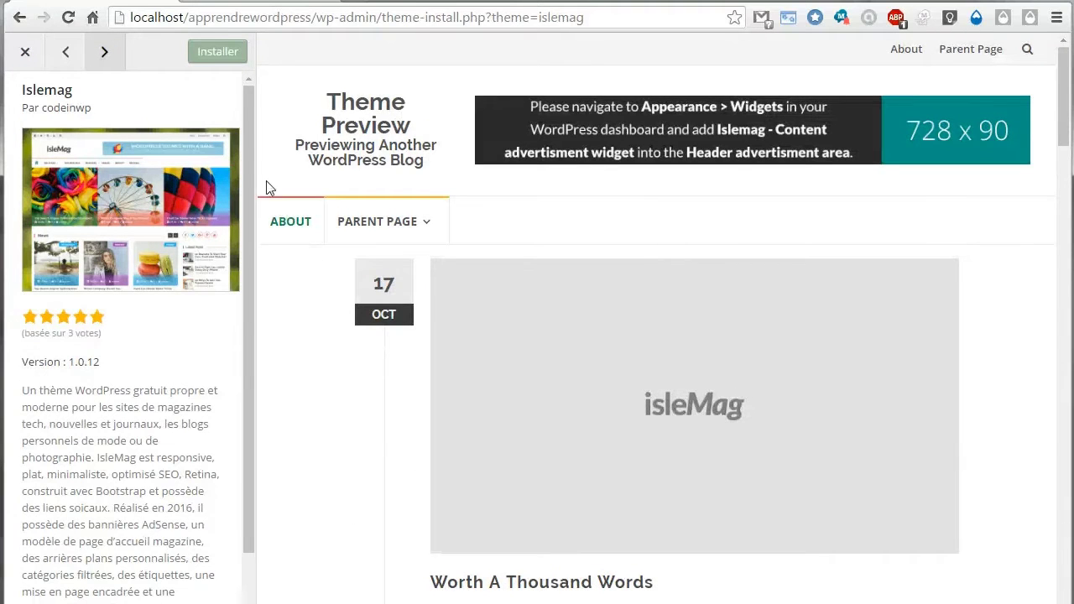
Go back through the theme previews from inventive to Beetle and IAMSocial, and close the preview.
left_click(71, 61)
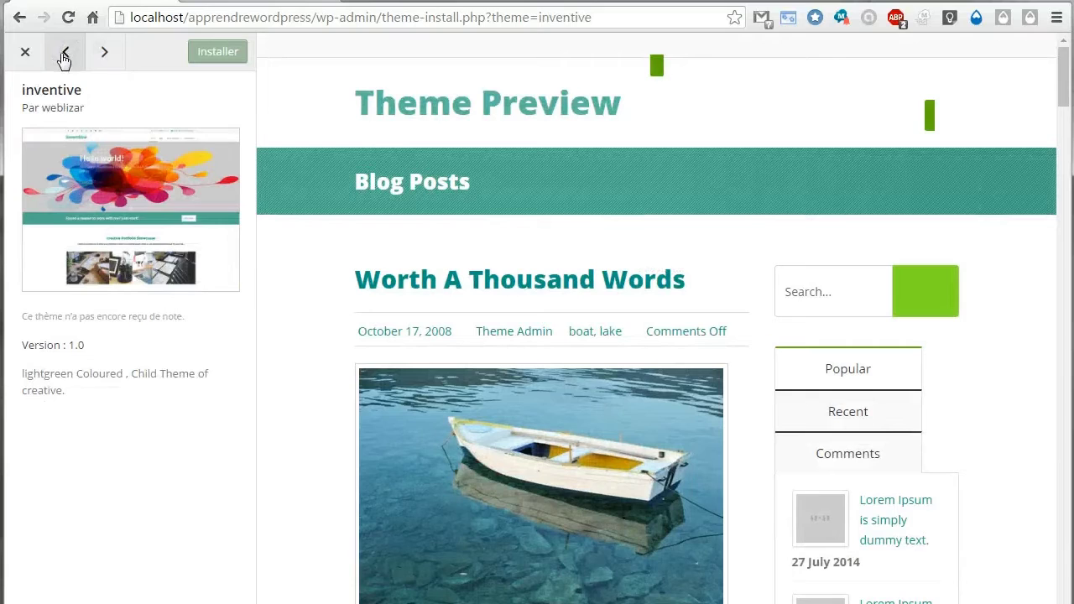
left_click(65, 53)
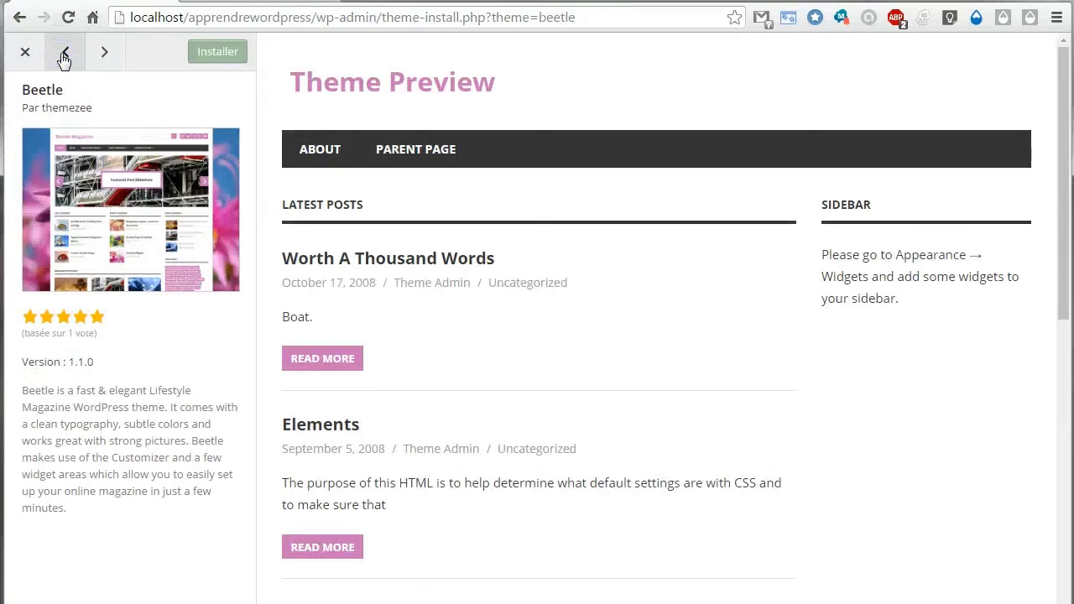
left_click(63, 55)
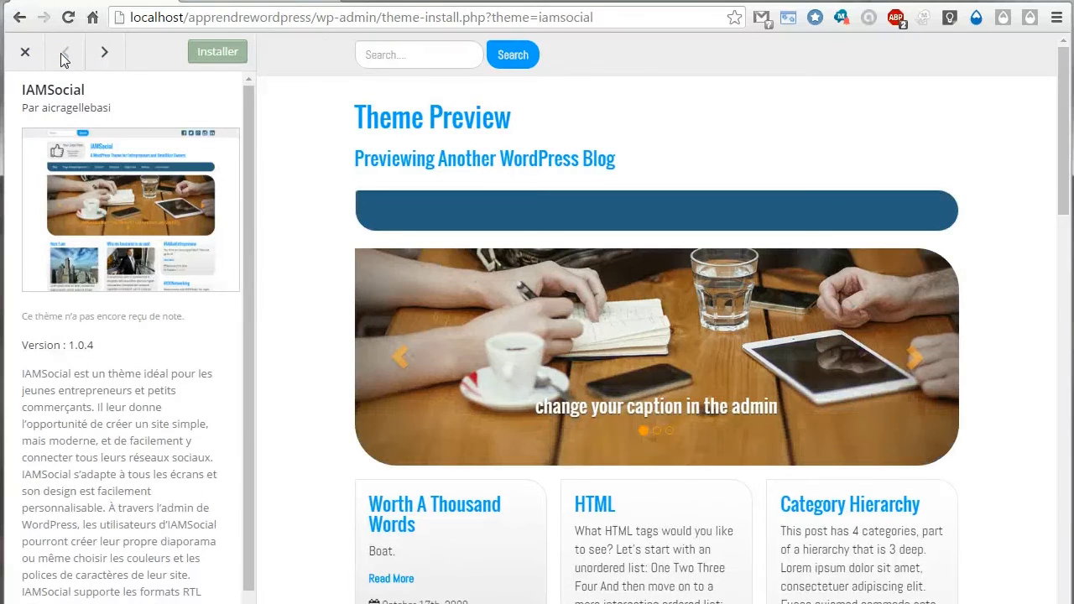
left_click(64, 55)
left_click(26, 52)
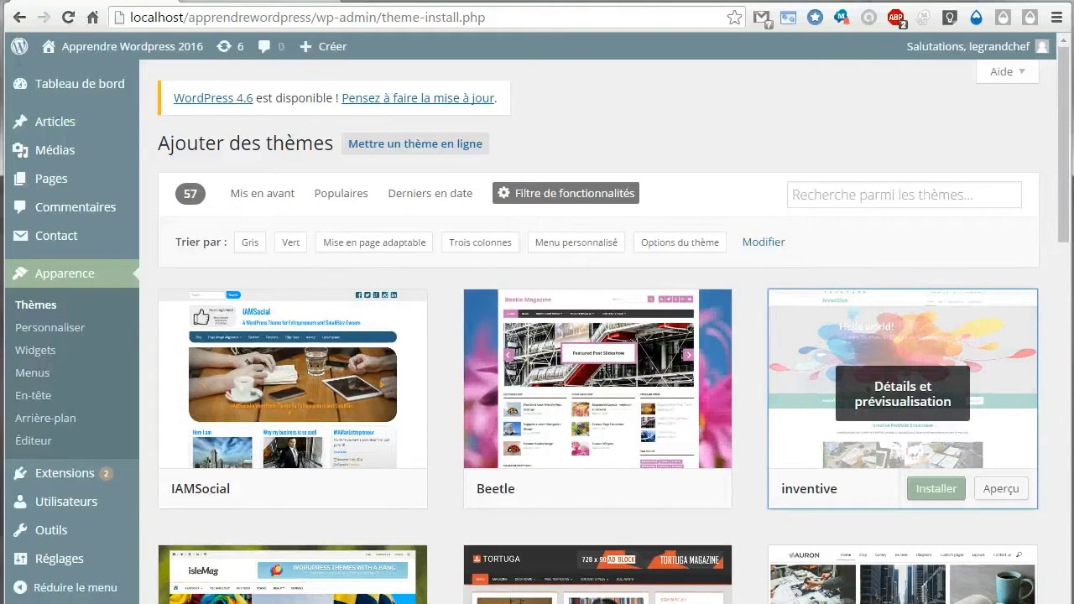
From the web search for free portfolio WordPress themes, open the justfreethemes.com list and its Bento theme page.
left_click(19, 16)
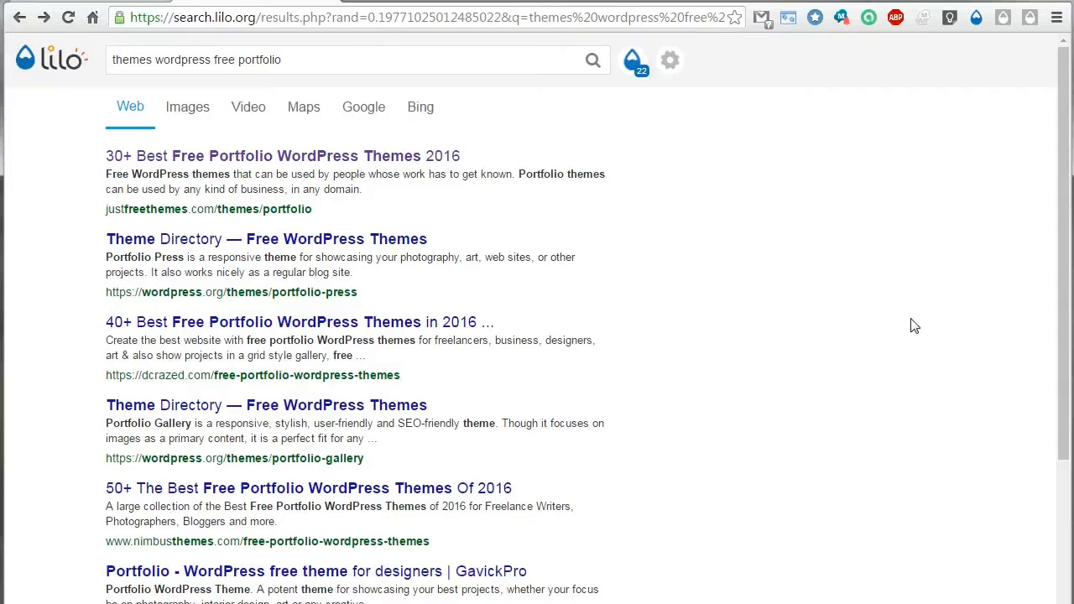
left_click(446, 159)
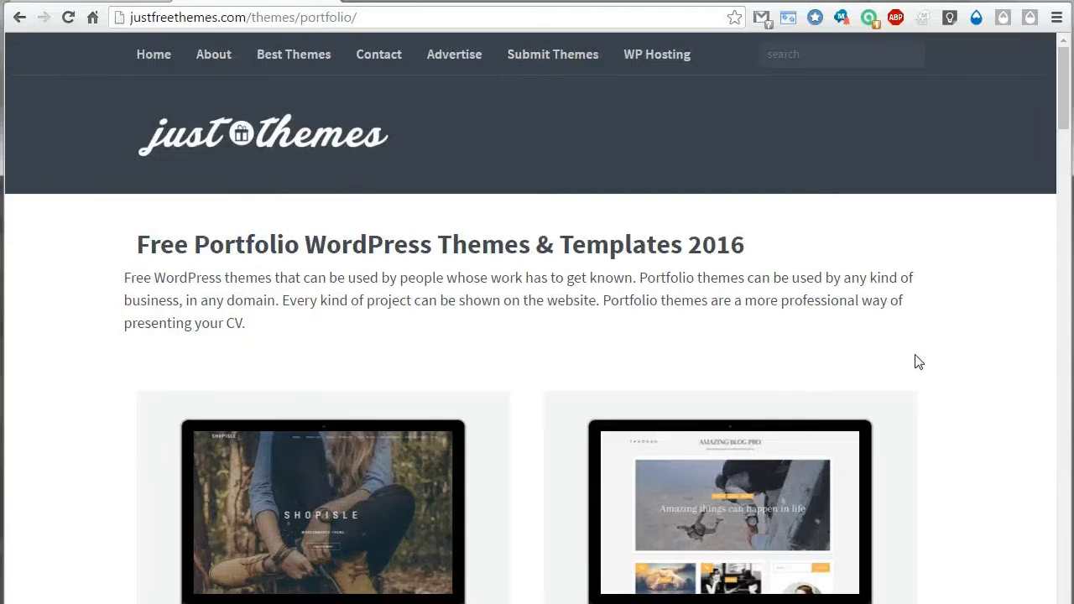
scroll(918, 361, "down", 6)
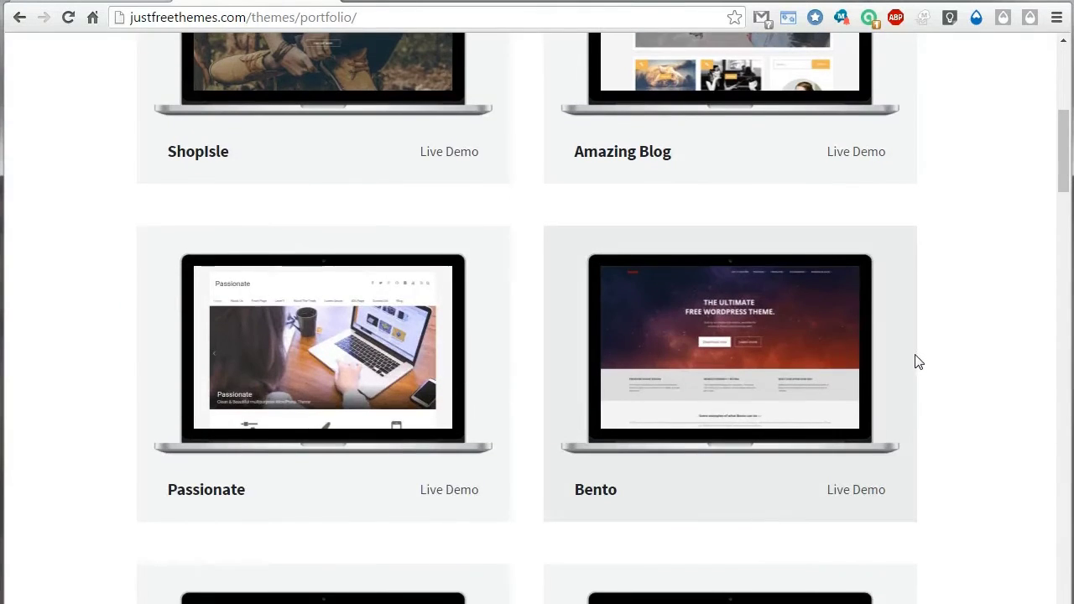
left_click(747, 351)
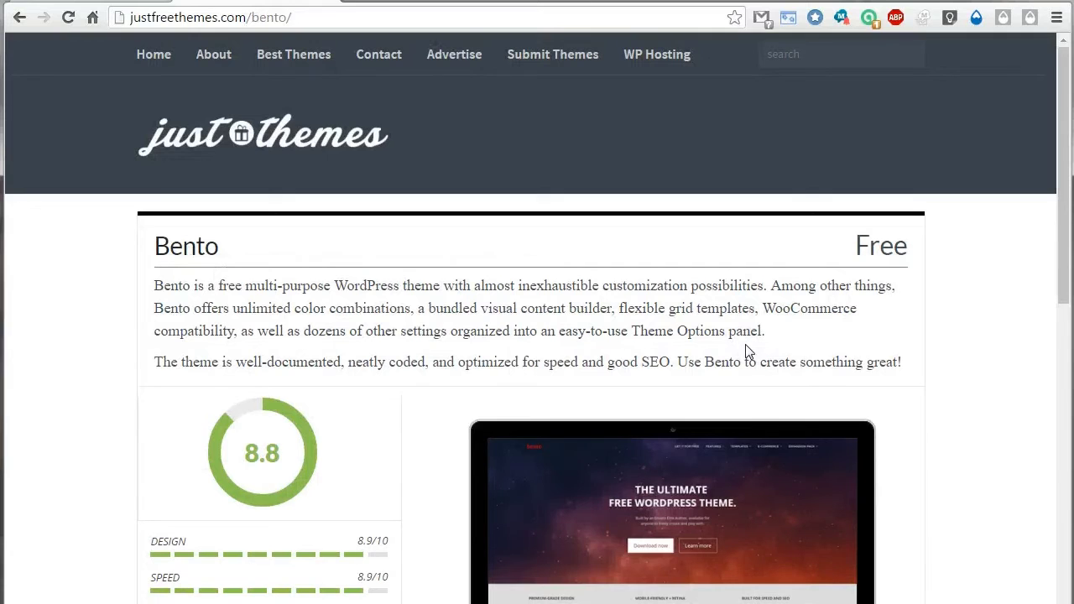
scroll(936, 358, "down", 4)
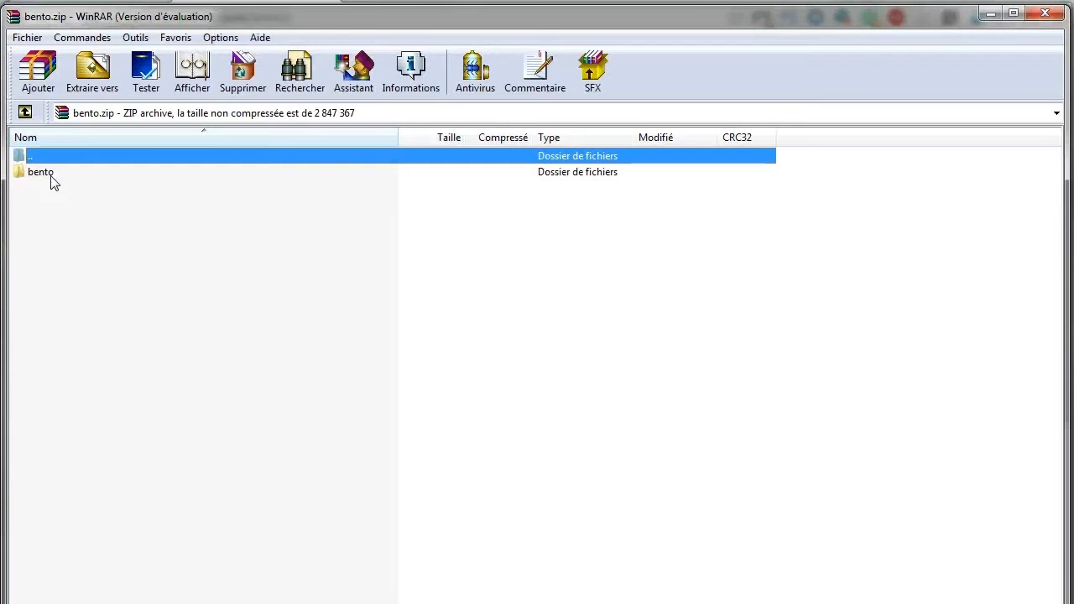
In WinRAR, extract the bento folder from bento.zip into the apprendrewordpress site's themes folder under www and wp-content.
left_click(50, 173)
left_click(93, 71)
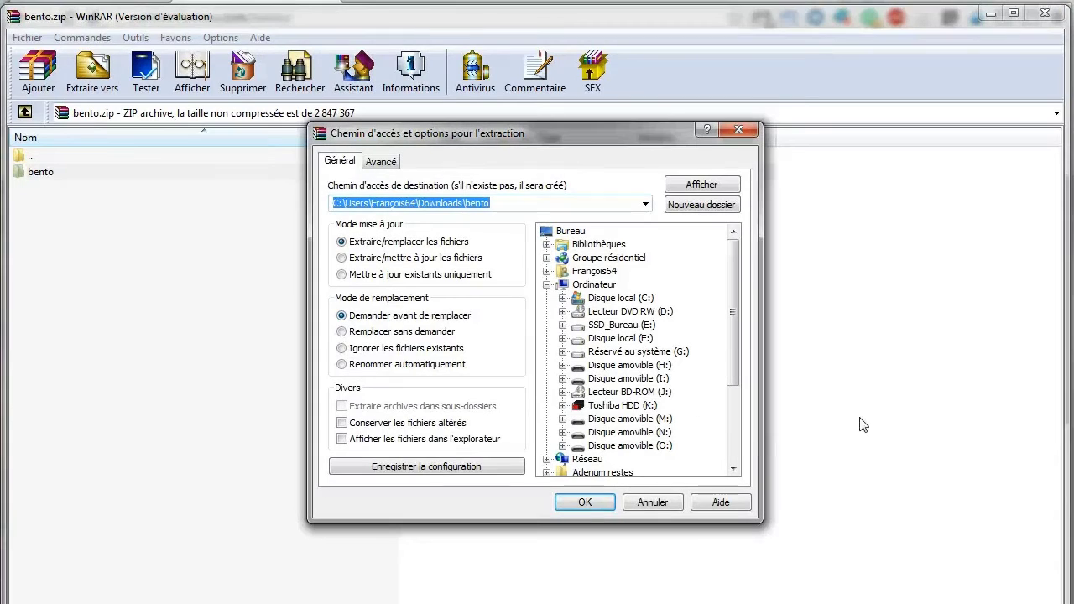
left_click(546, 244)
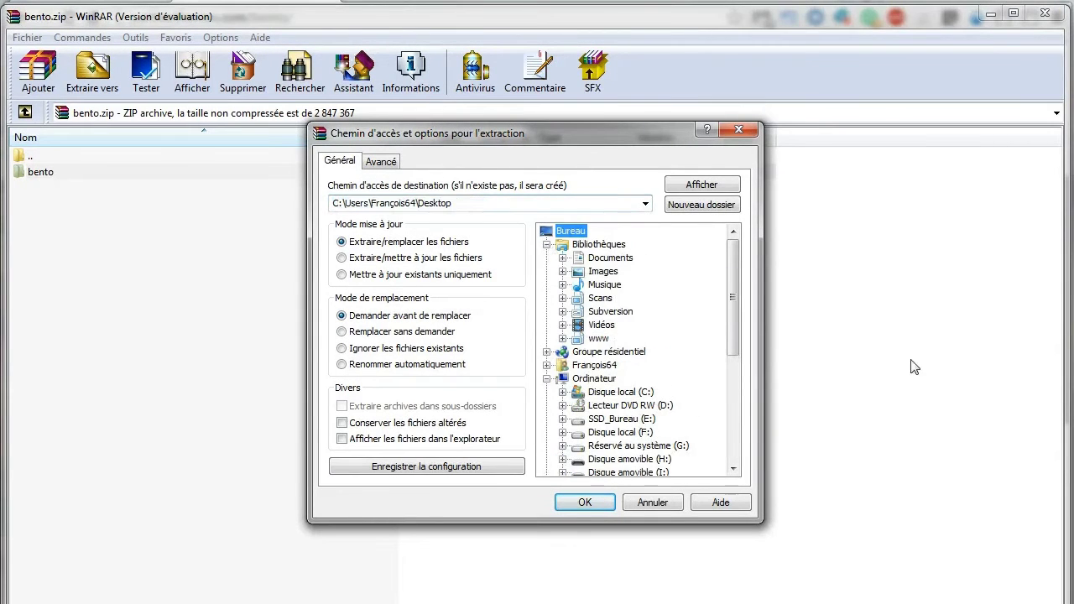
left_click(562, 341)
left_click(578, 298)
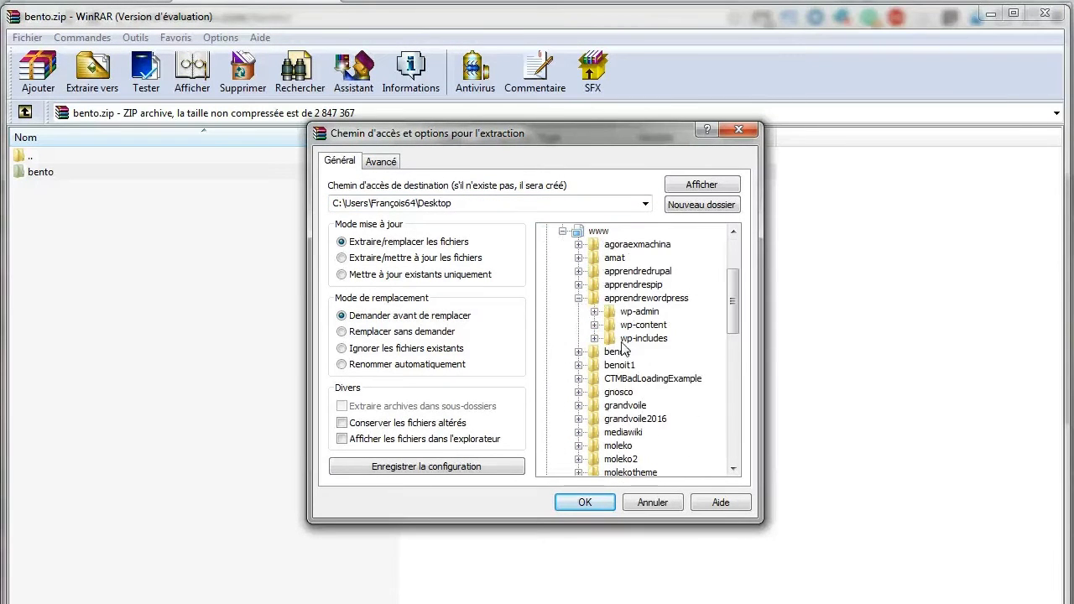
left_click(594, 325)
left_click(653, 379)
left_click(585, 501)
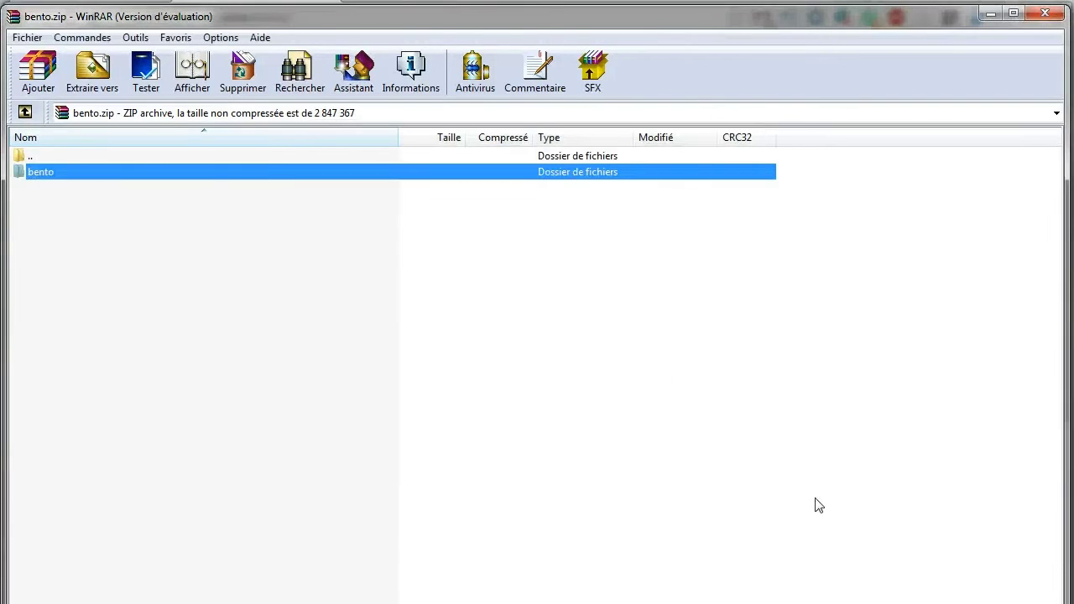
Close WinRAR, switch to the WordPress site's installed themes in the browser, and open Bento's details and its live preview.
left_click(1044, 13)
key("ctrl+Tab")
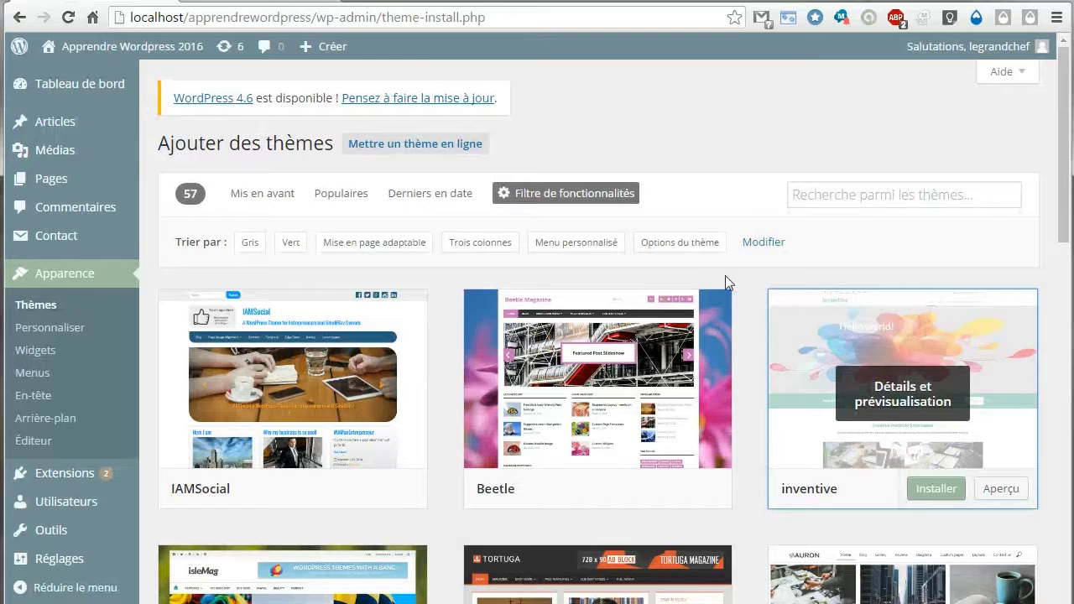
left_click(37, 305)
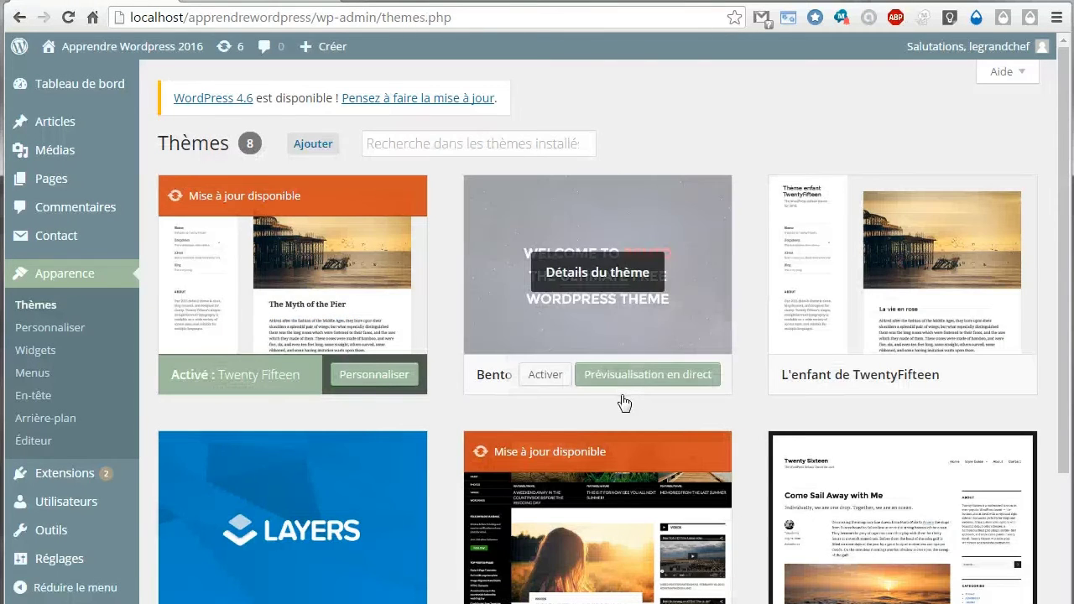
left_click(640, 280)
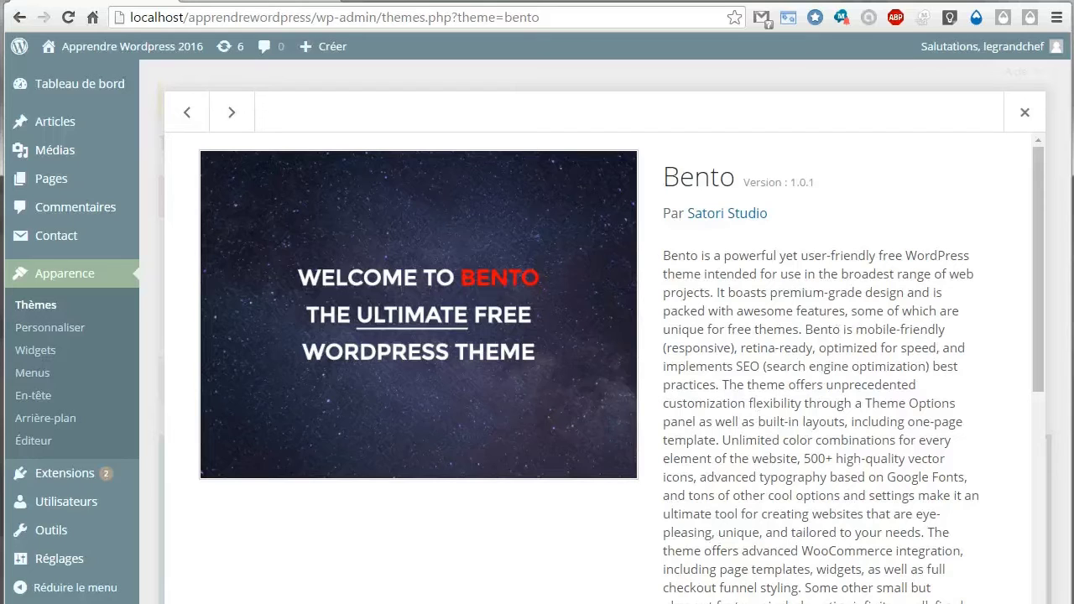
left_click(804, 592)
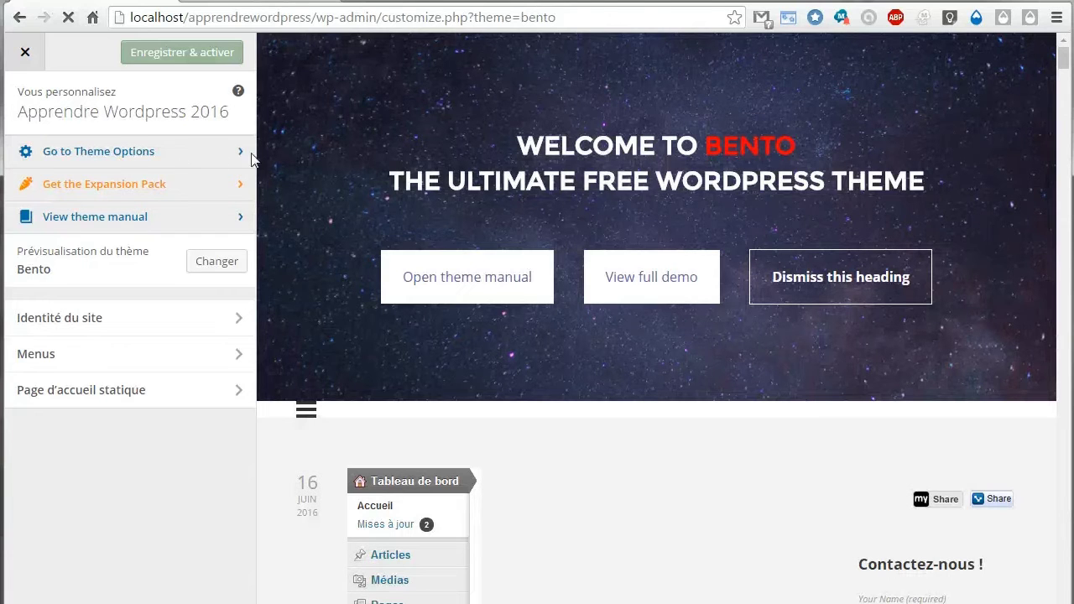
Try to open Bento's theme options from its live preview, return to the preview and close it.
left_click(205, 152)
left_click(77, 156)
left_click(21, 152)
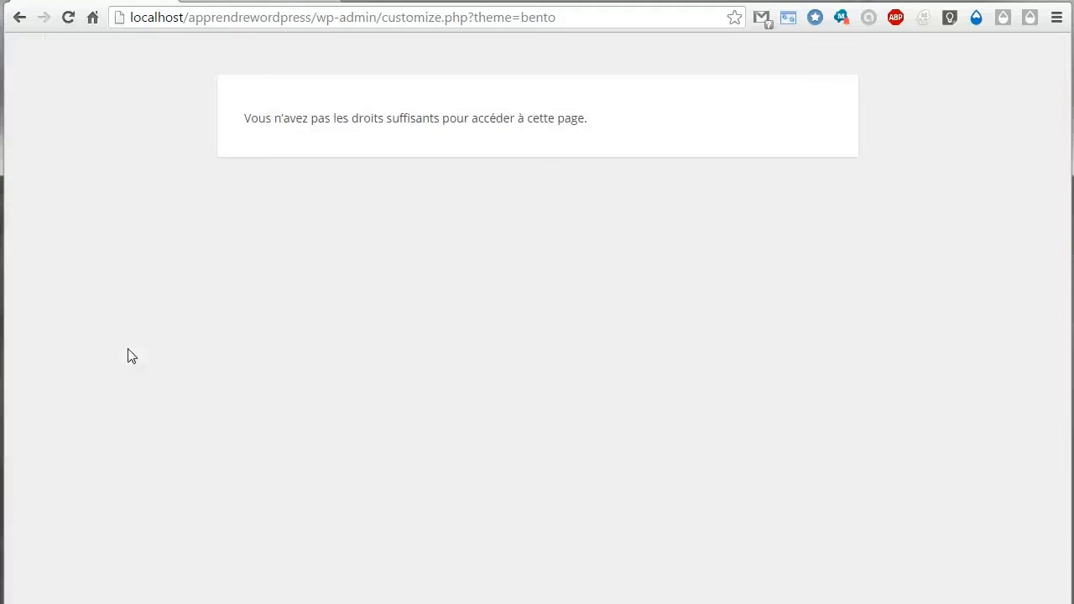
left_click(19, 19)
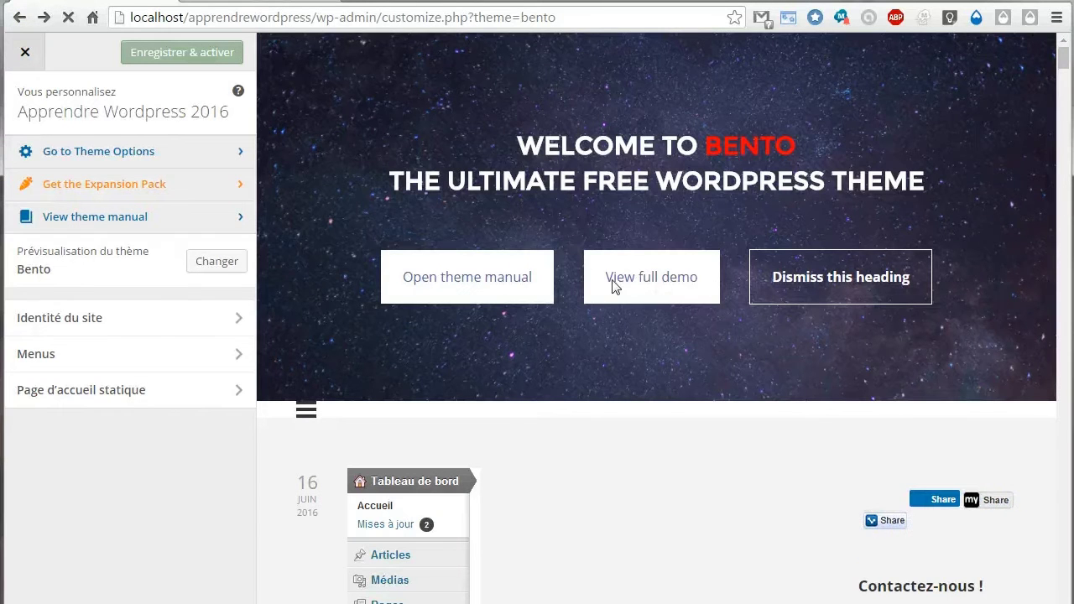
left_click(25, 52)
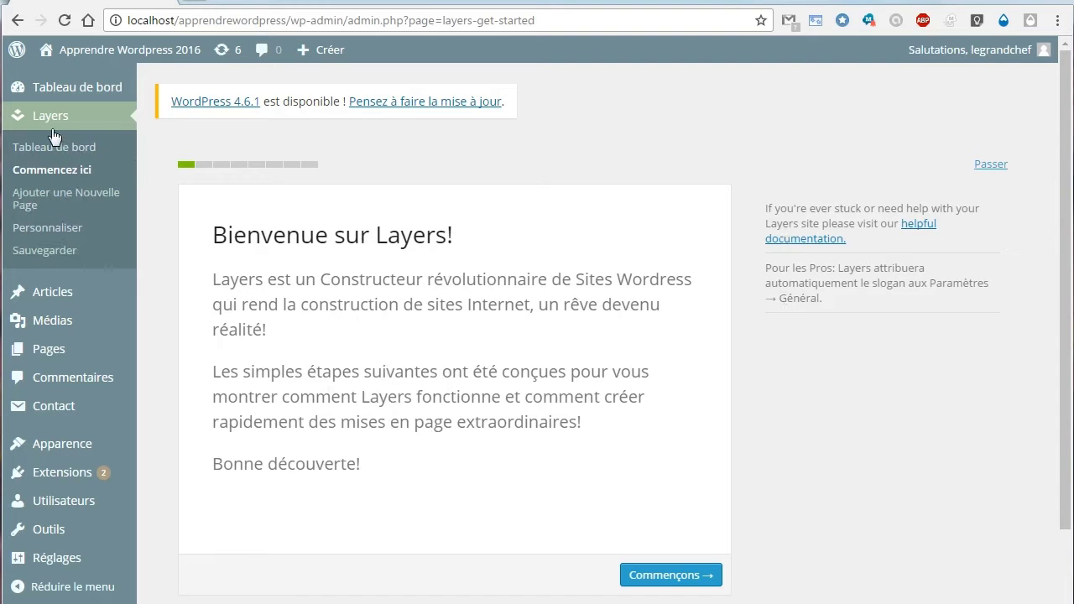
Open the Layers theme's customizer, examine the Barre Latérale Mobile widgets under Modifier l'Apparence, and return to the customizer's main sections.
mouse_move(33, 451)
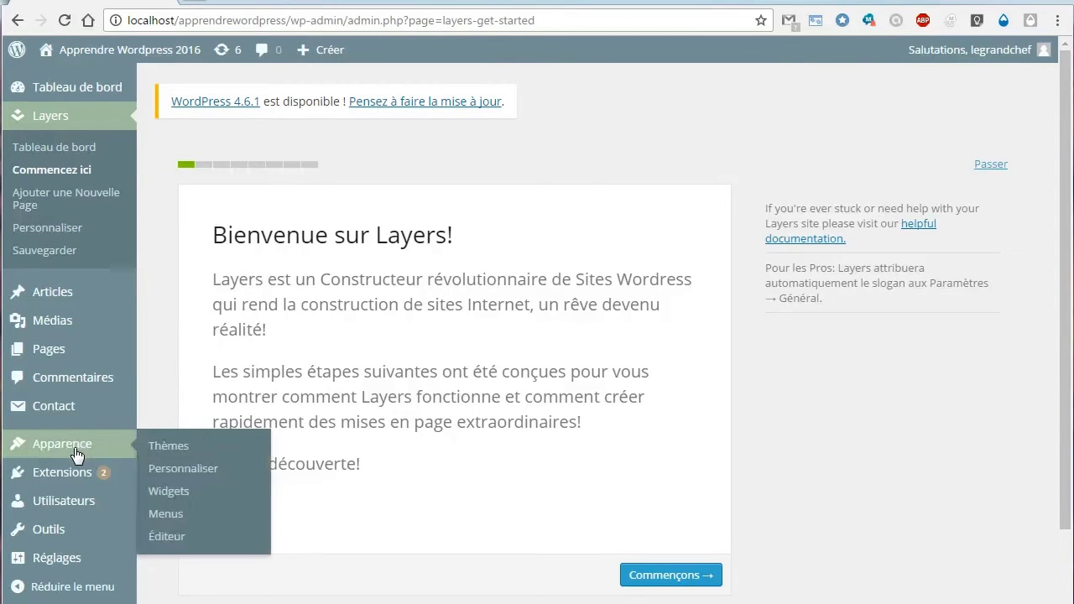
left_click(206, 470)
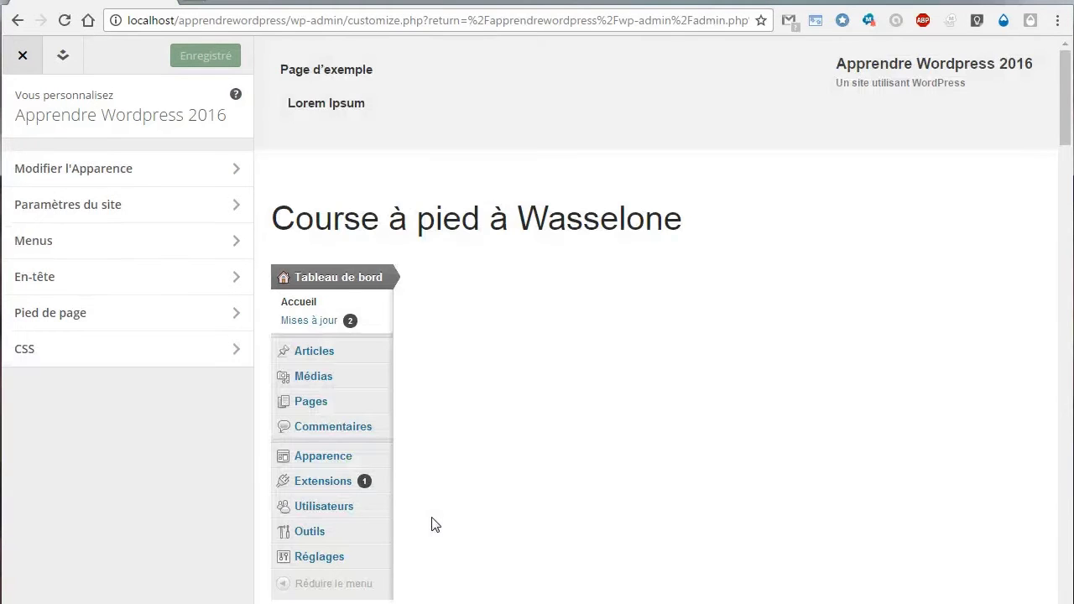
left_click(88, 171)
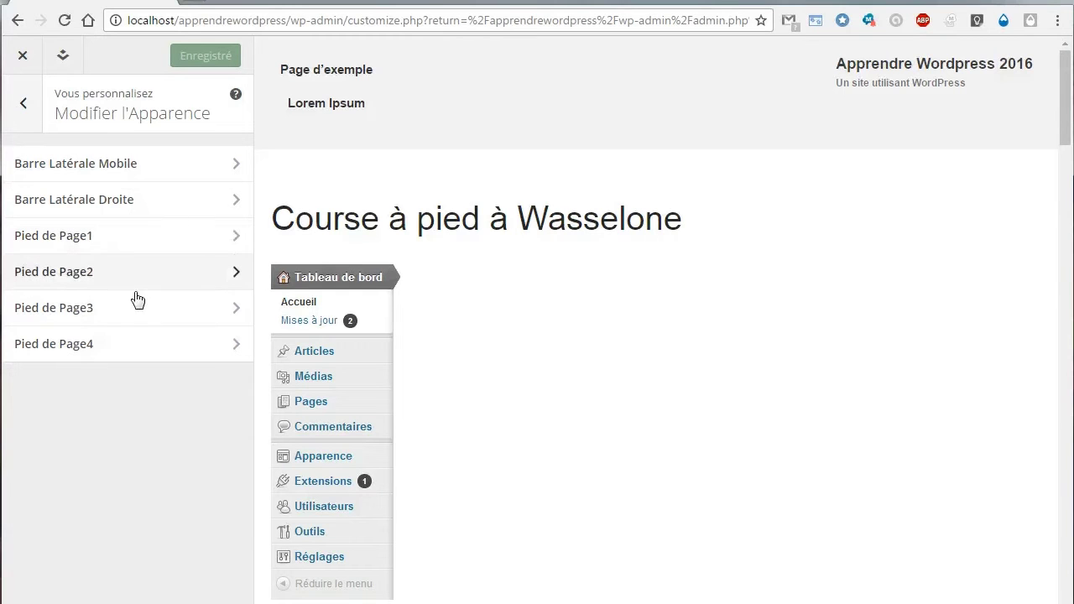
left_click(132, 168)
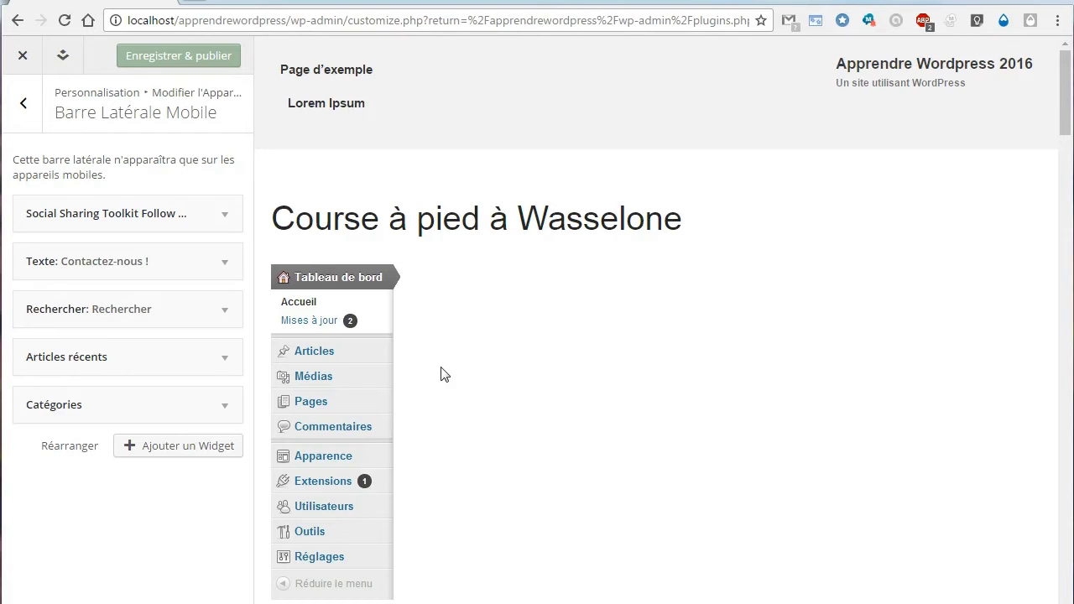
left_click(24, 57)
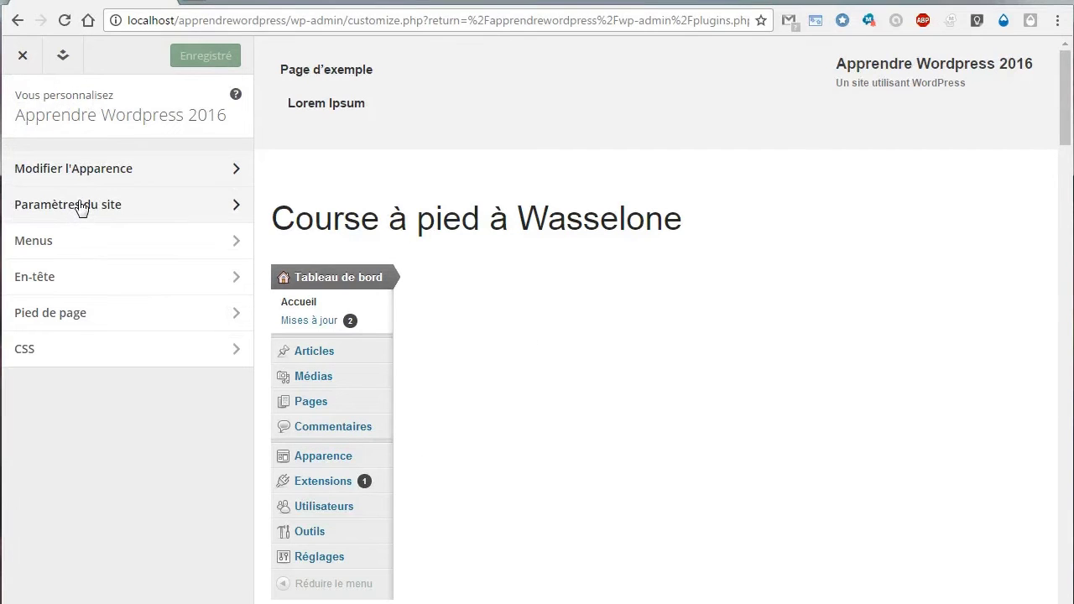
Look over the Logo & Titre settings within Paramètres du site.
left_click(81, 208)
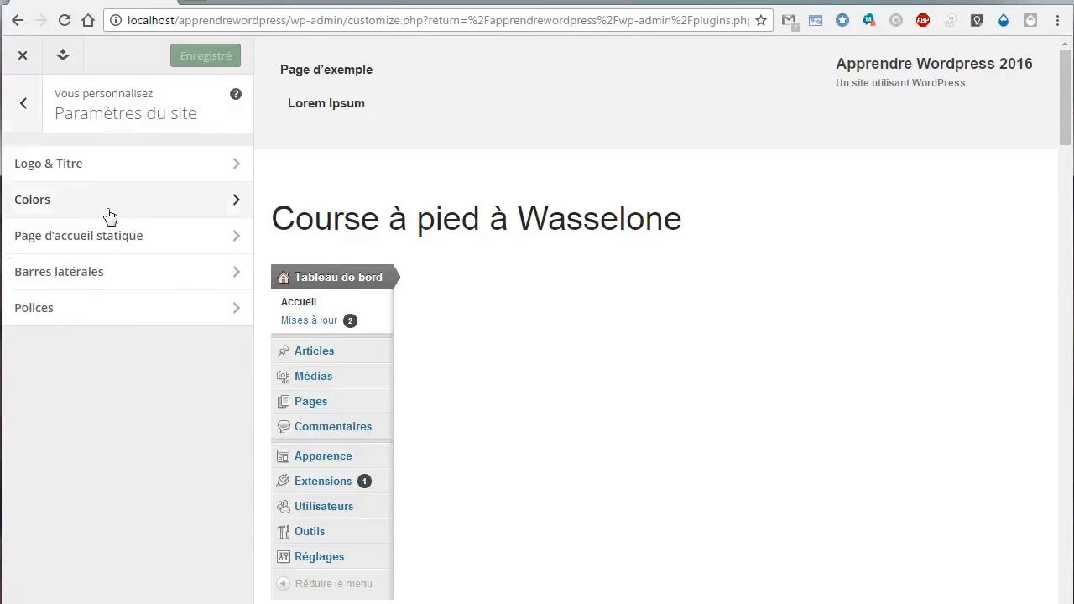
left_click(105, 172)
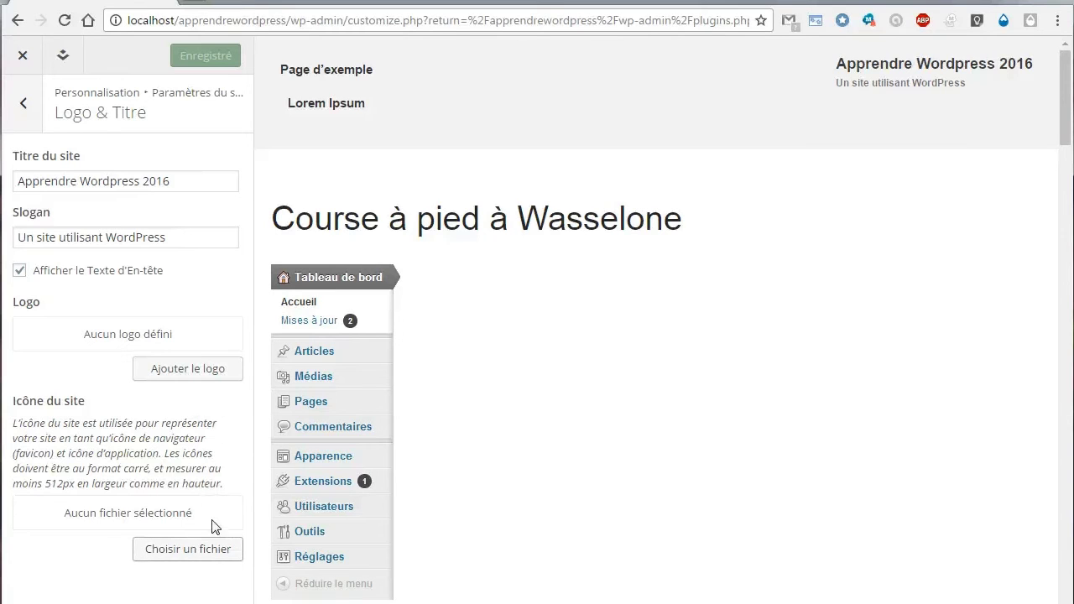
left_click(29, 103)
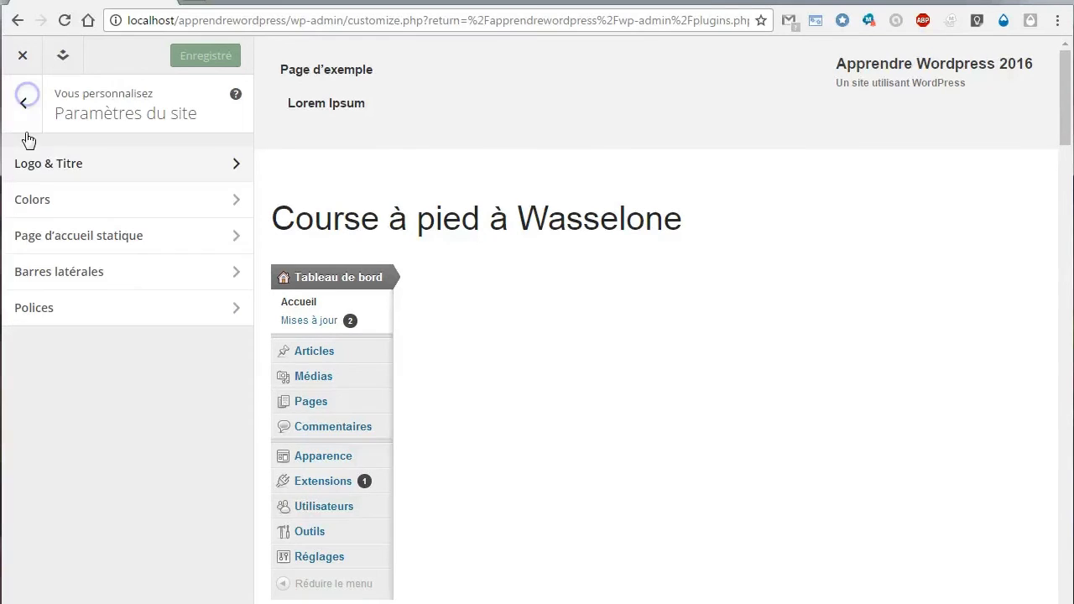
Set the header color in the site-wide Colors settings to #2b7787.
left_click(54, 209)
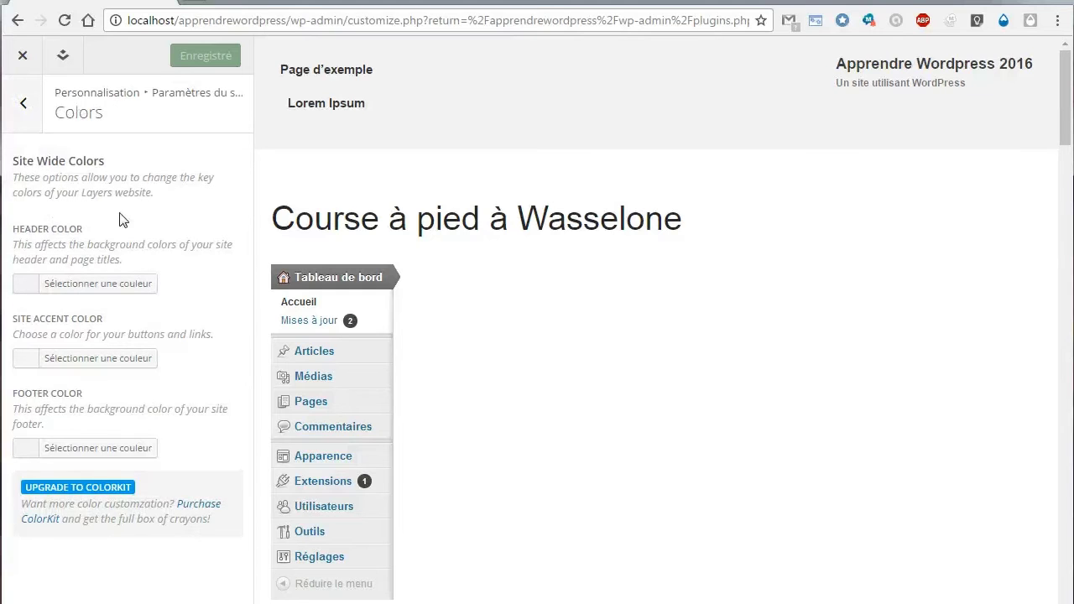
left_click(33, 285)
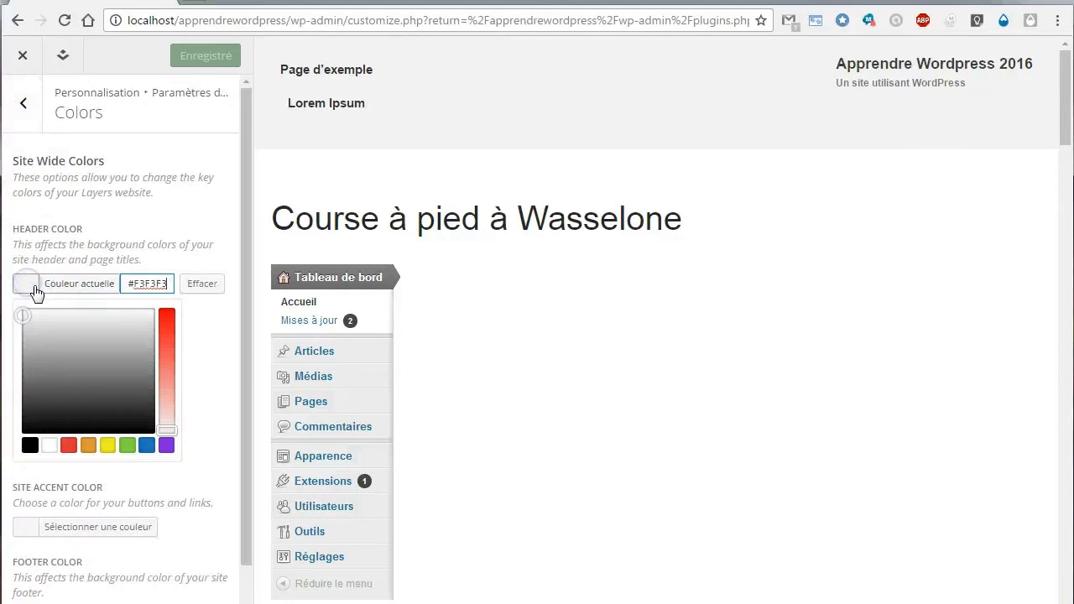
left_click_drag(59, 349, 90, 364)
left_click(167, 353)
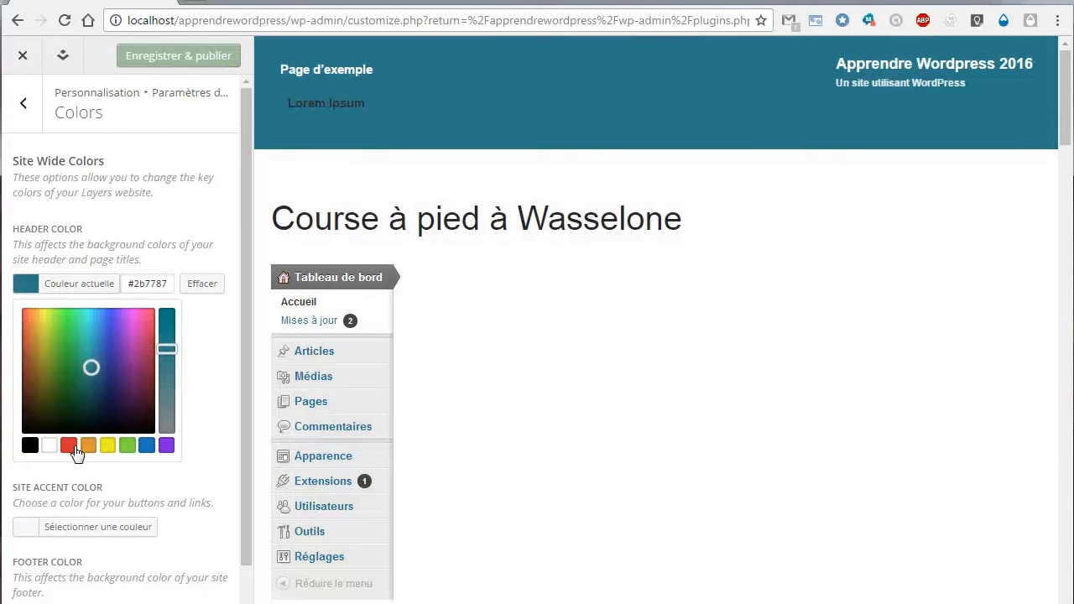
View the color picker for the site accent color and the Page d'accueil statique options.
left_click(84, 526)
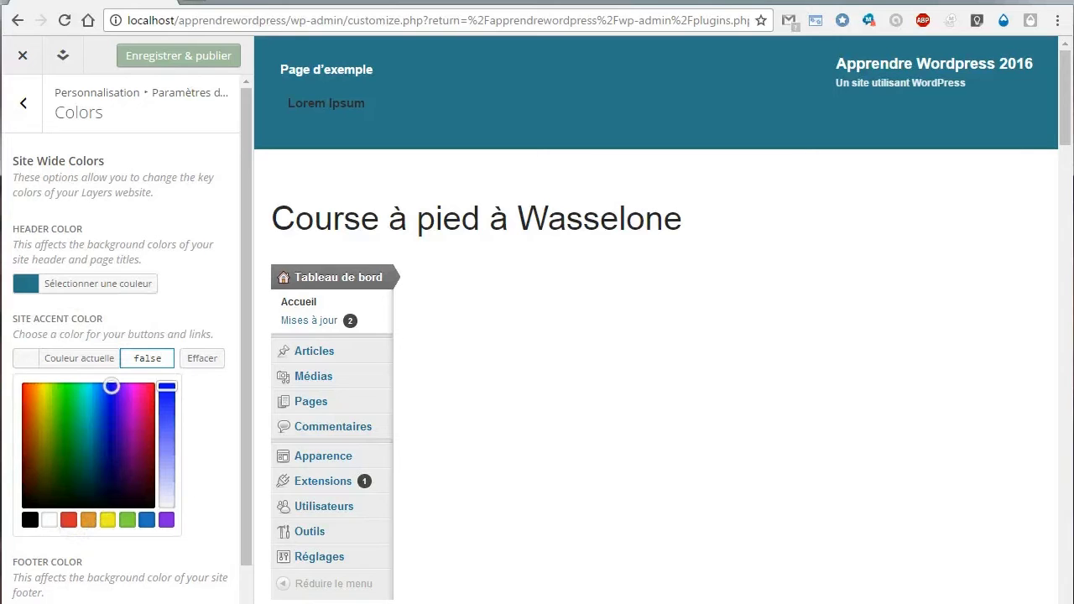
left_click(23, 103)
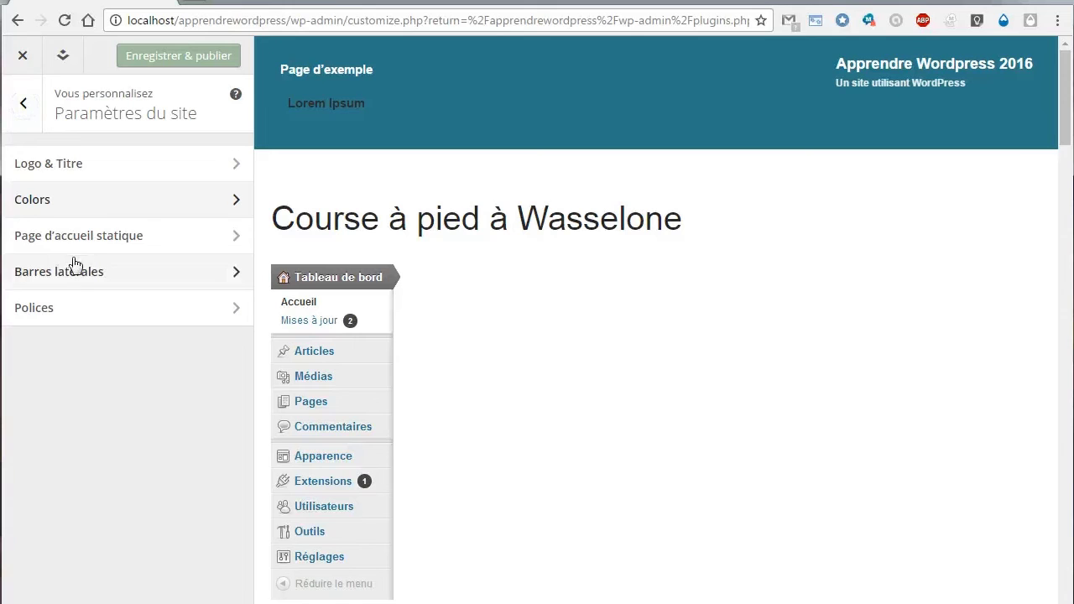
left_click(69, 237)
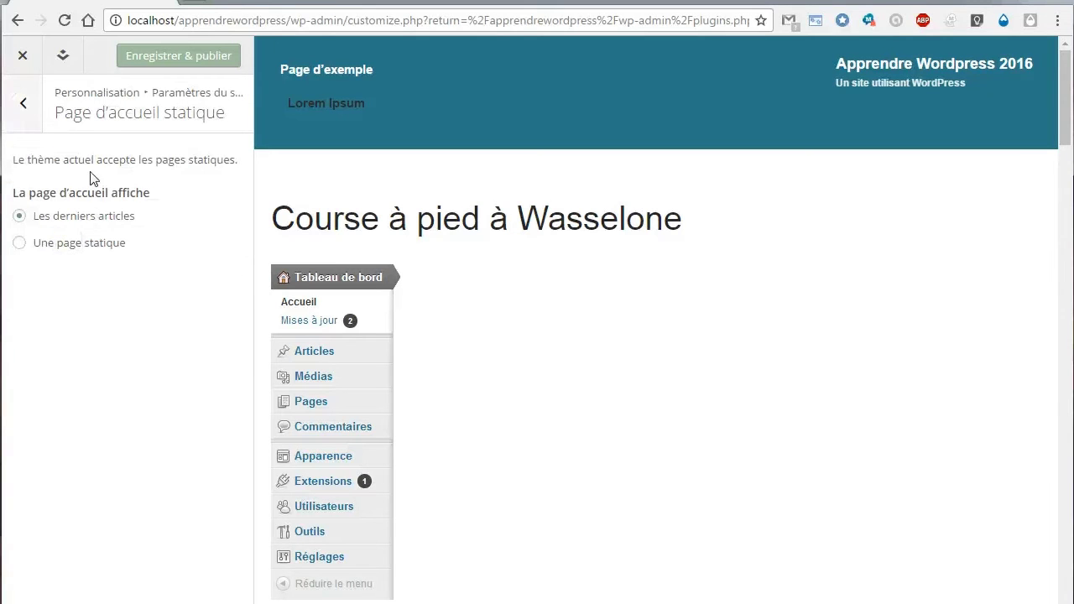
left_click(24, 103)
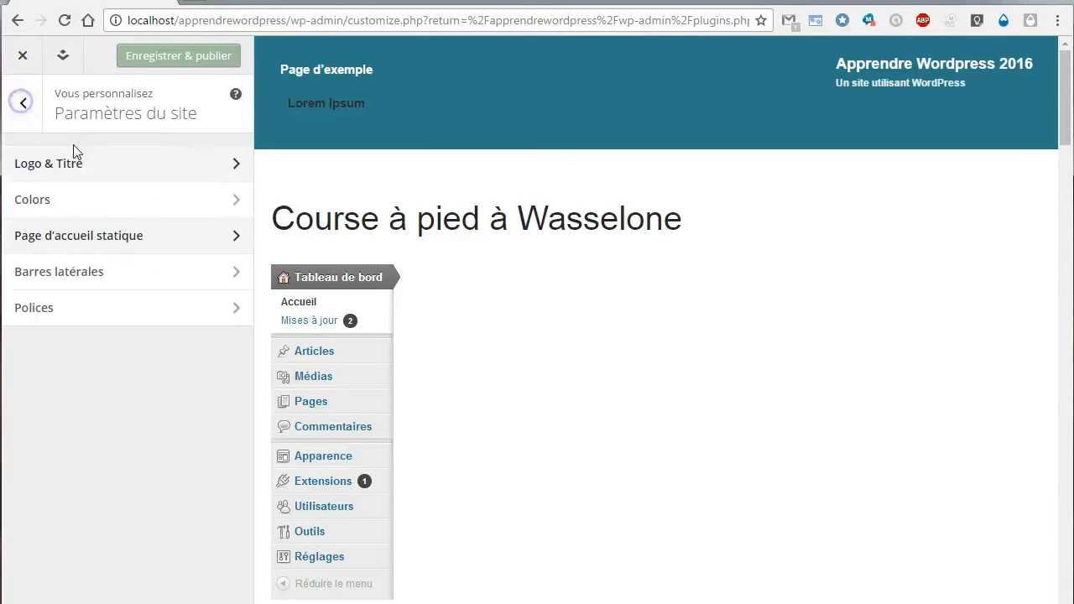
In the Barres latérales settings, show only the right sidebar for single articles and only the left sidebar for article lists.
left_click(100, 284)
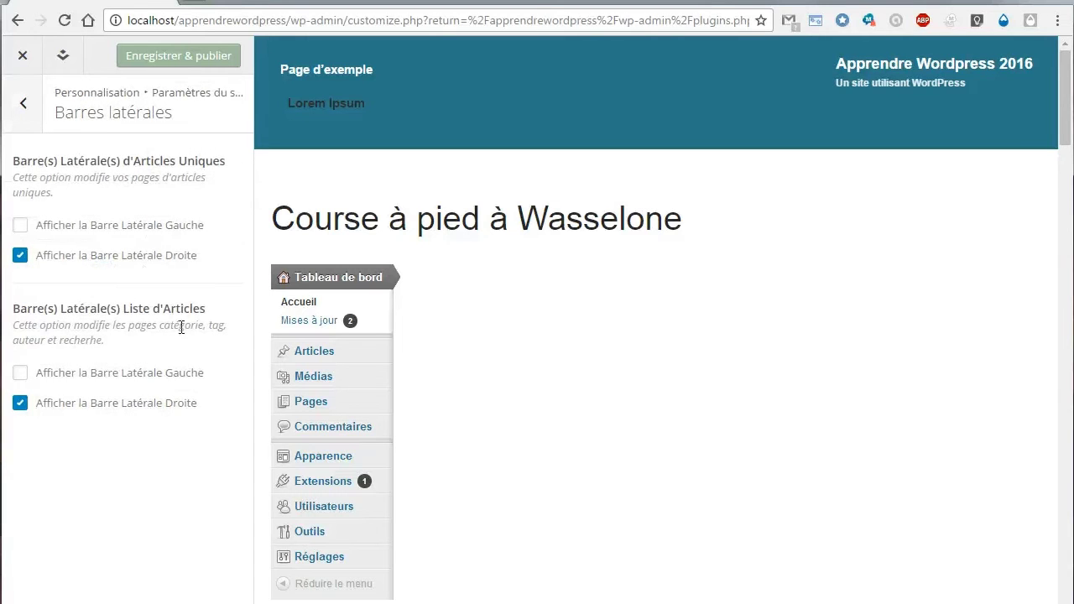
left_click(86, 229)
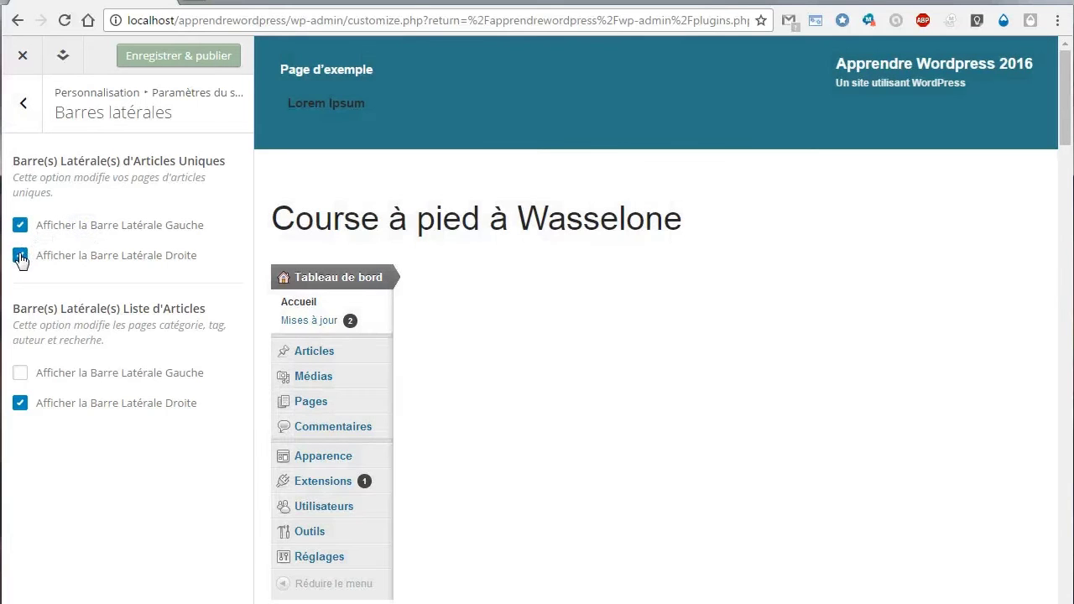
left_click(20, 257)
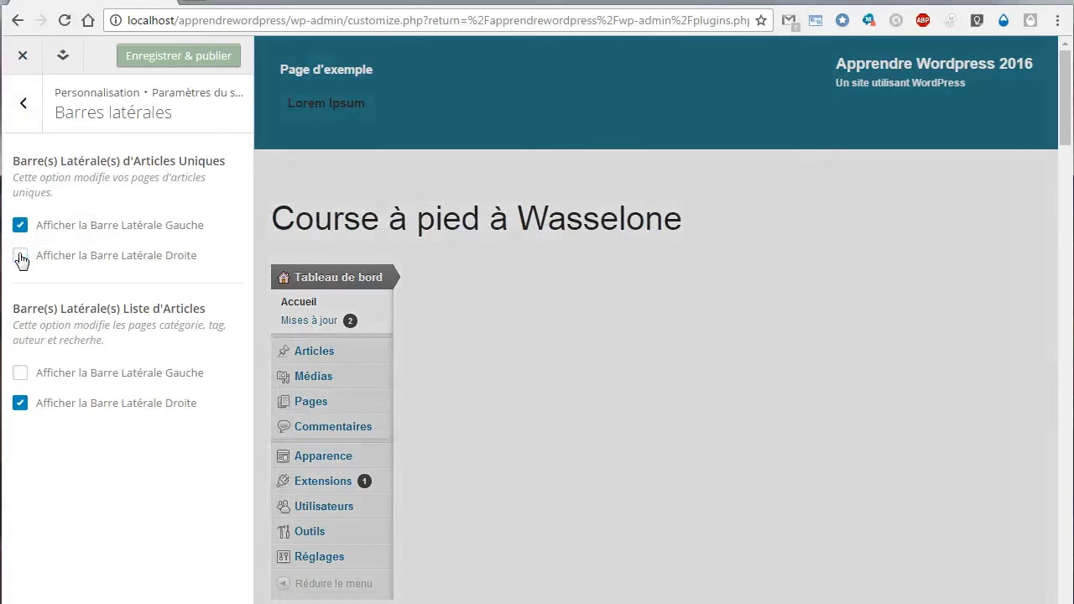
left_click(20, 257)
left_click(21, 373)
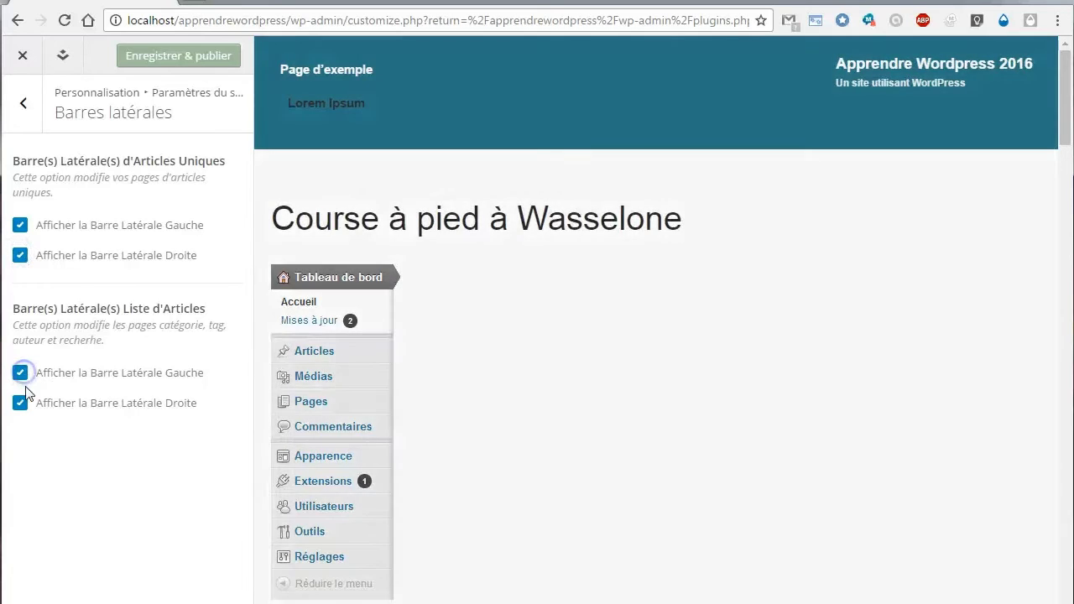
left_click(21, 403)
left_click(18, 227)
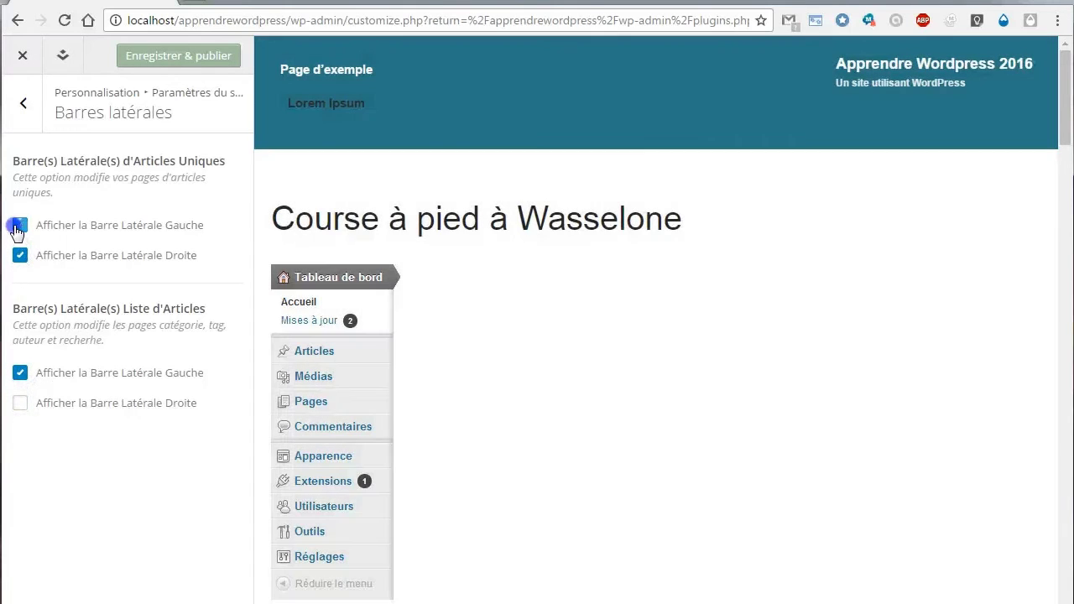
left_click(21, 108)
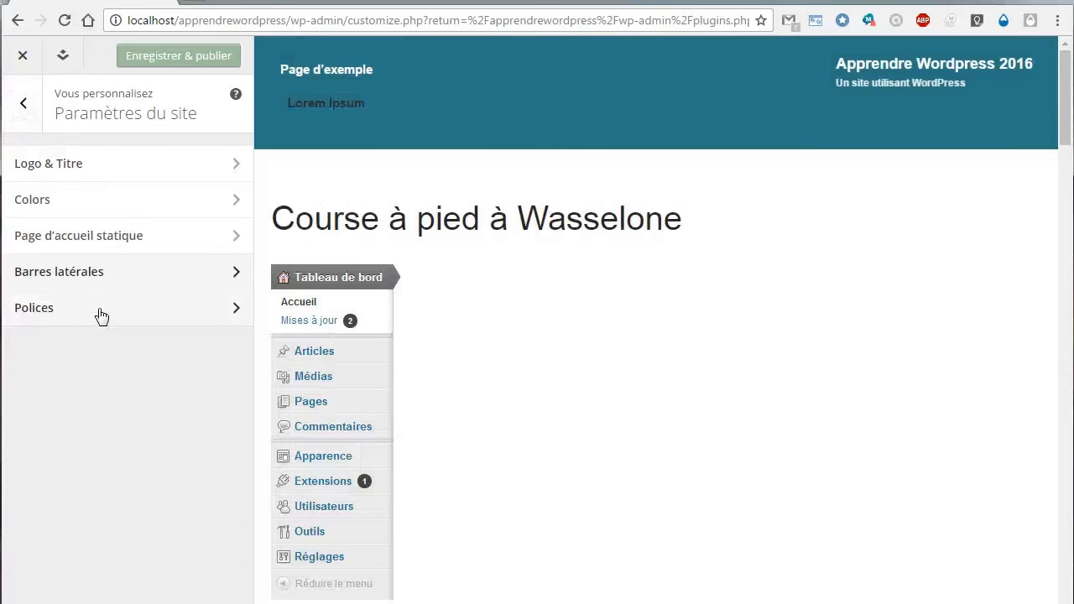
Examine the Polices settings: the font choices for body text, headings and buttons, and the Typekit identifier.
left_click(100, 310)
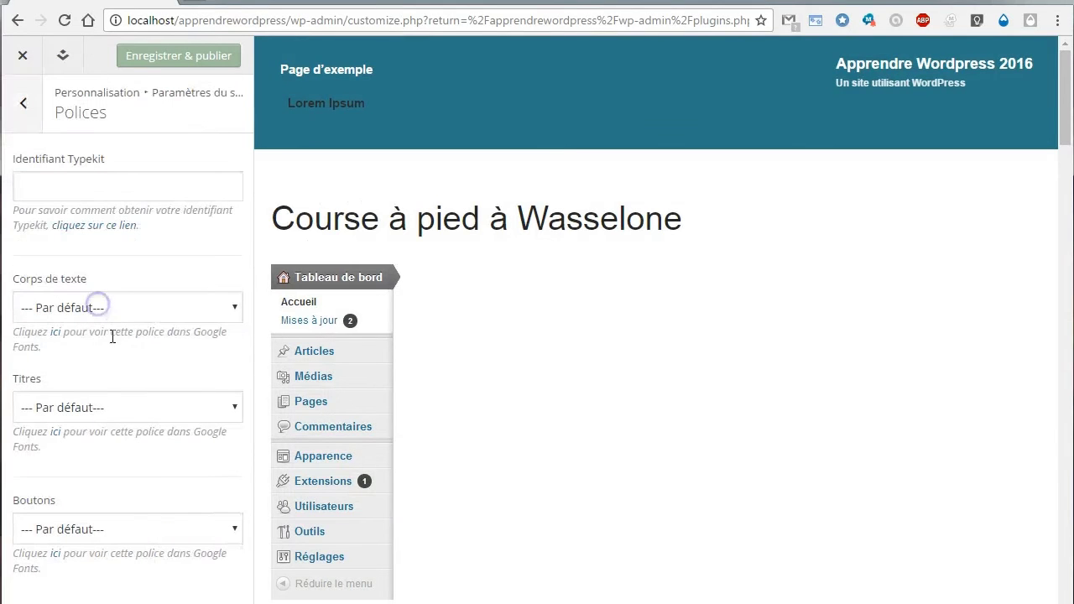
left_click(187, 308)
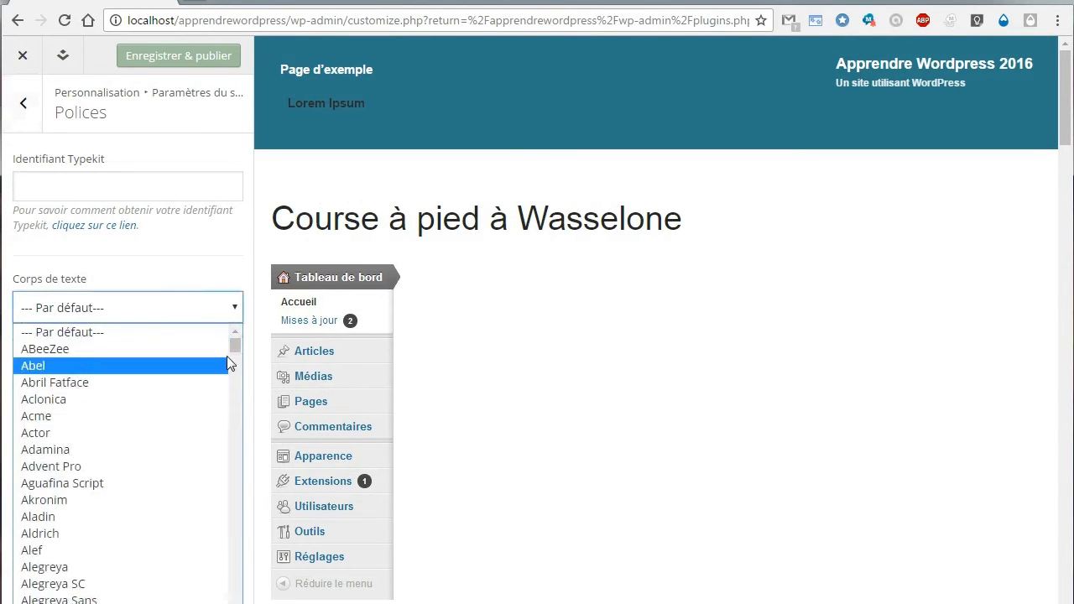
mouse_move(237, 348)
left_mouse_down()
mouse_move(239, 467)
mouse_move(237, 335)
left_mouse_up()
left_click(186, 248)
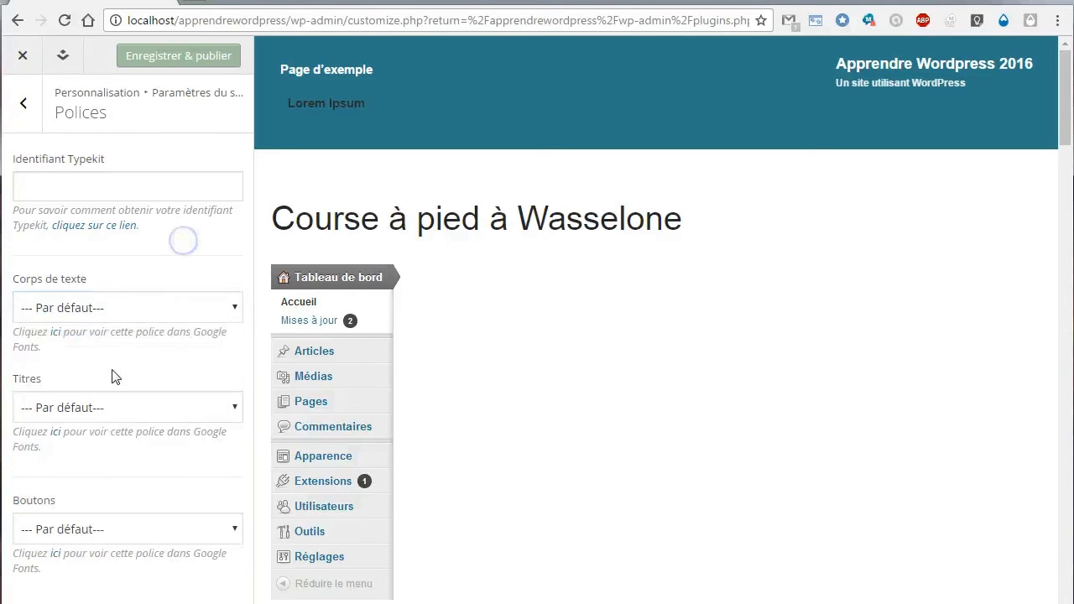
left_click(98, 408)
left_click(100, 407)
left_click(107, 527)
left_click(106, 527)
left_click(90, 186)
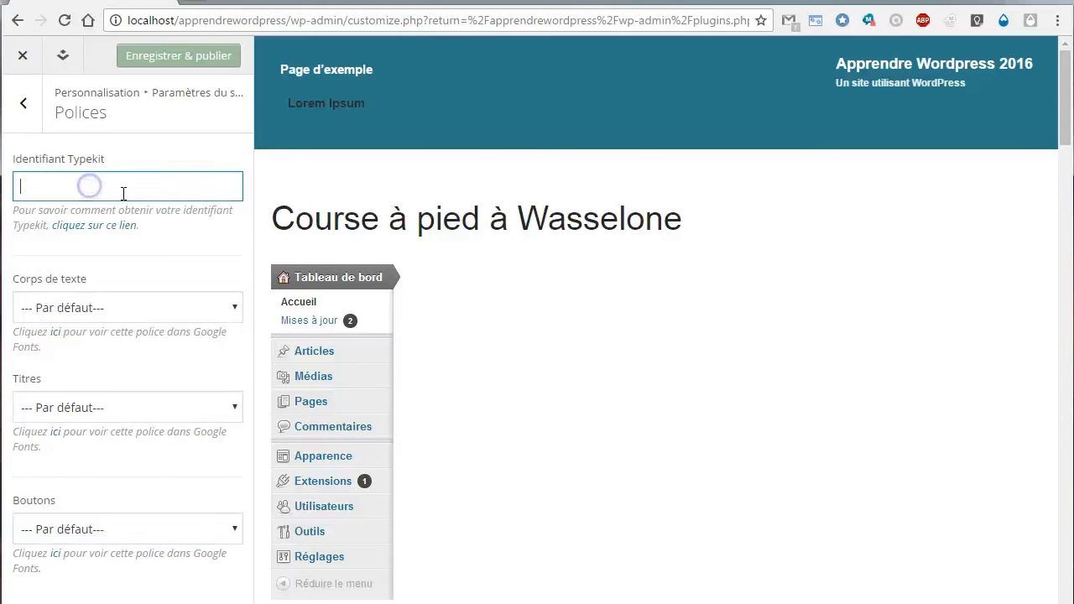
left_click_drag(107, 167, 12, 157)
Return from the Polices settings to the customizer's main list of sections.
left_click(26, 54)
left_click(676, 156)
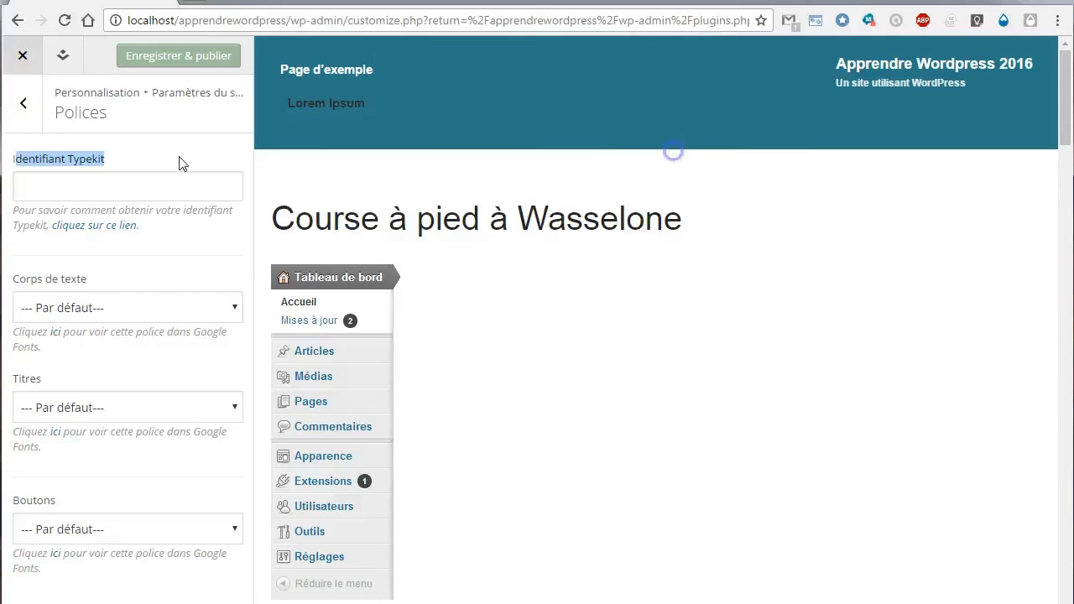
left_click(26, 112)
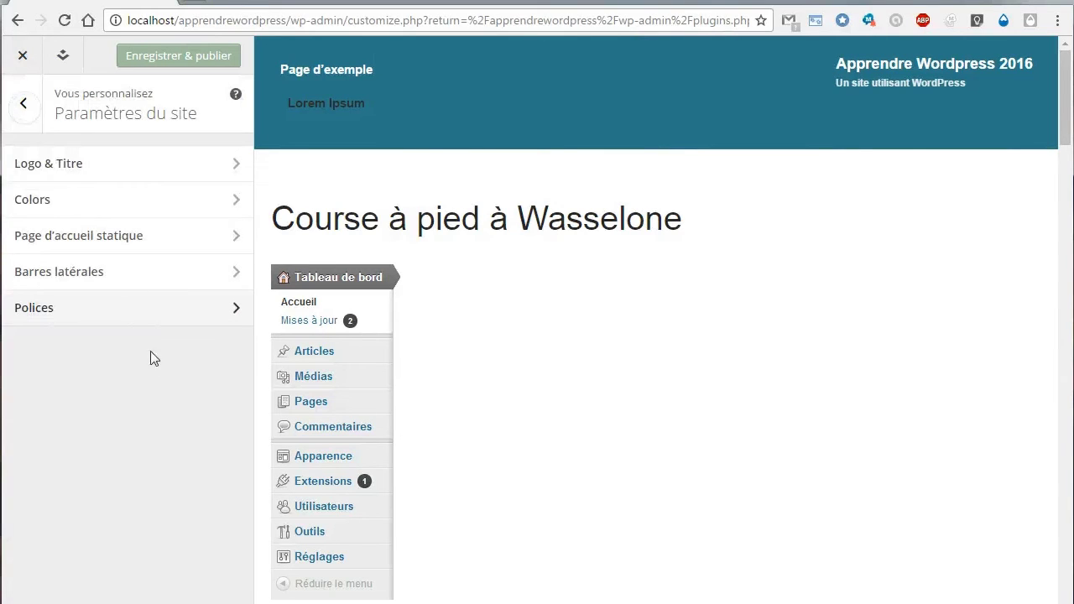
left_click(19, 115)
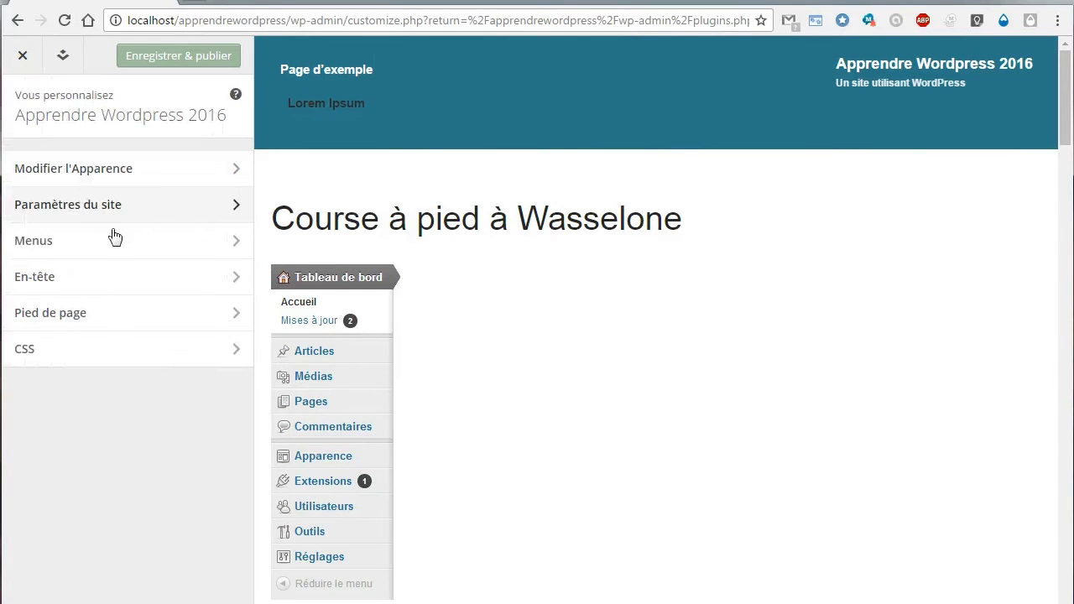
Examine the theme's menu locations in the Menus settings and return to the customizer's main list of sections.
left_click(76, 248)
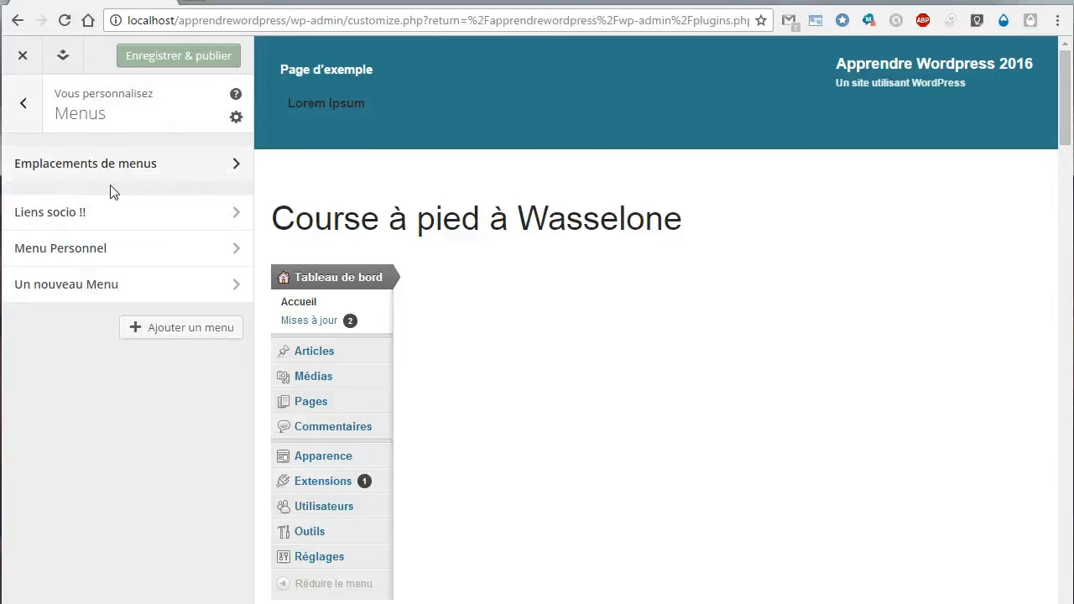
left_click(143, 168)
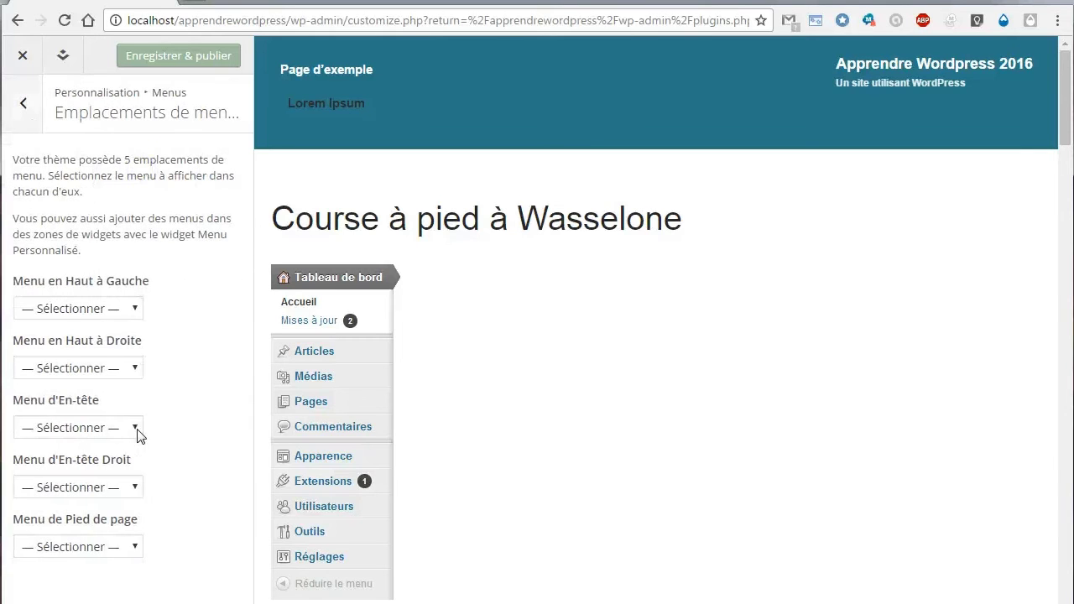
left_click(30, 113)
left_click(31, 112)
In the En-tête appearance settings, try the Encadré header width and switch back to Taille Originale.
left_click(50, 286)
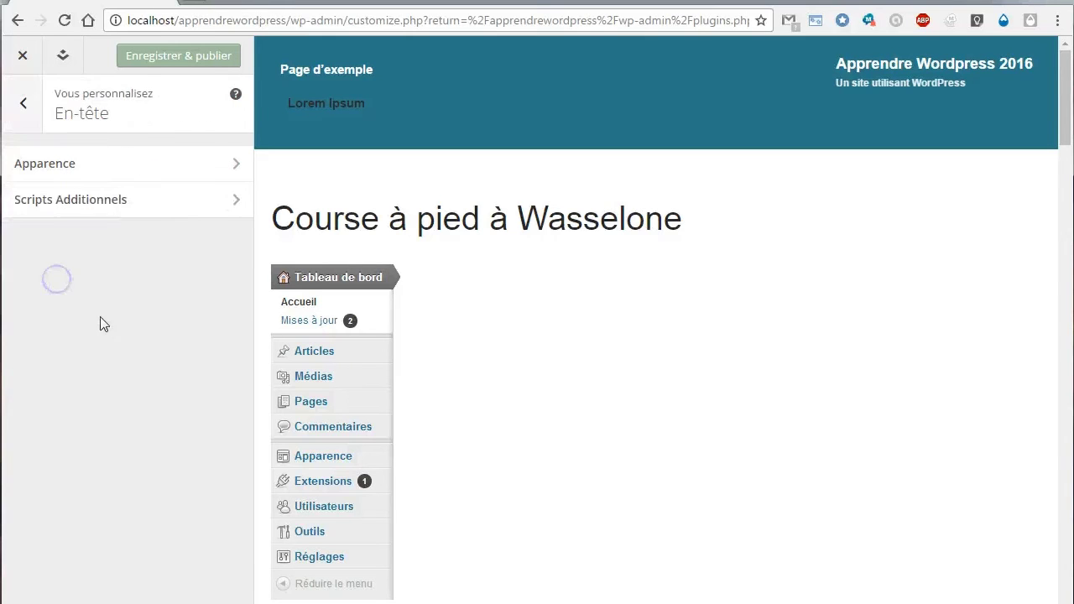
left_click(118, 166)
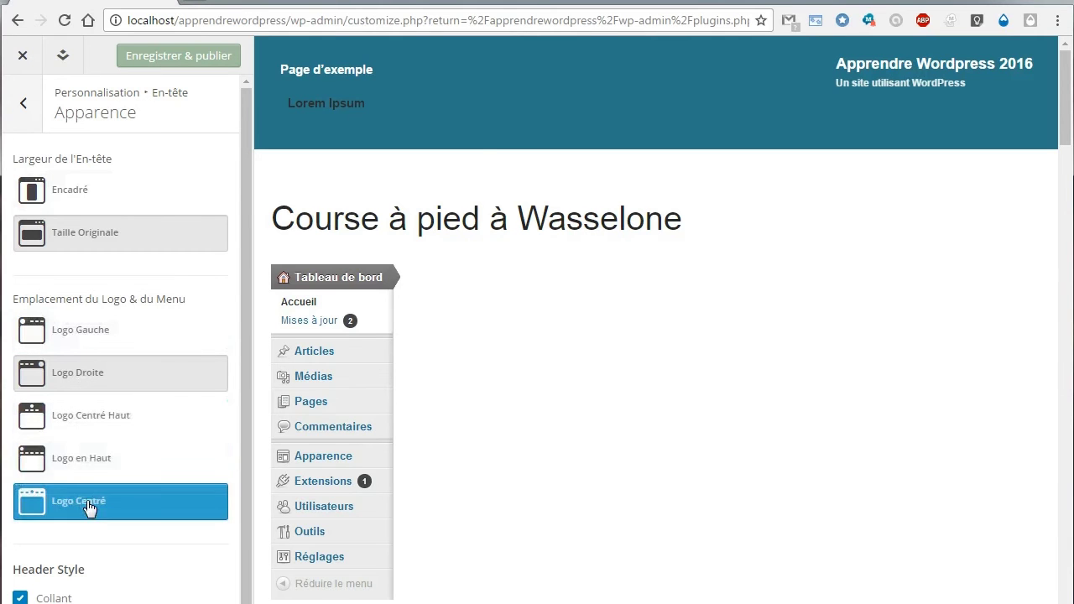
left_click(75, 193)
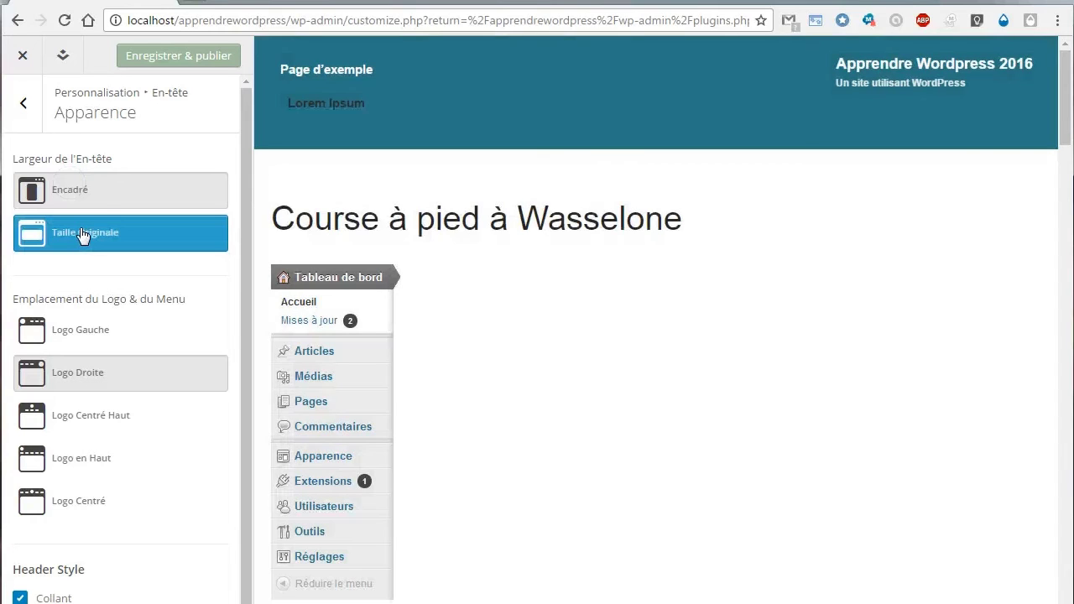
left_click(82, 235)
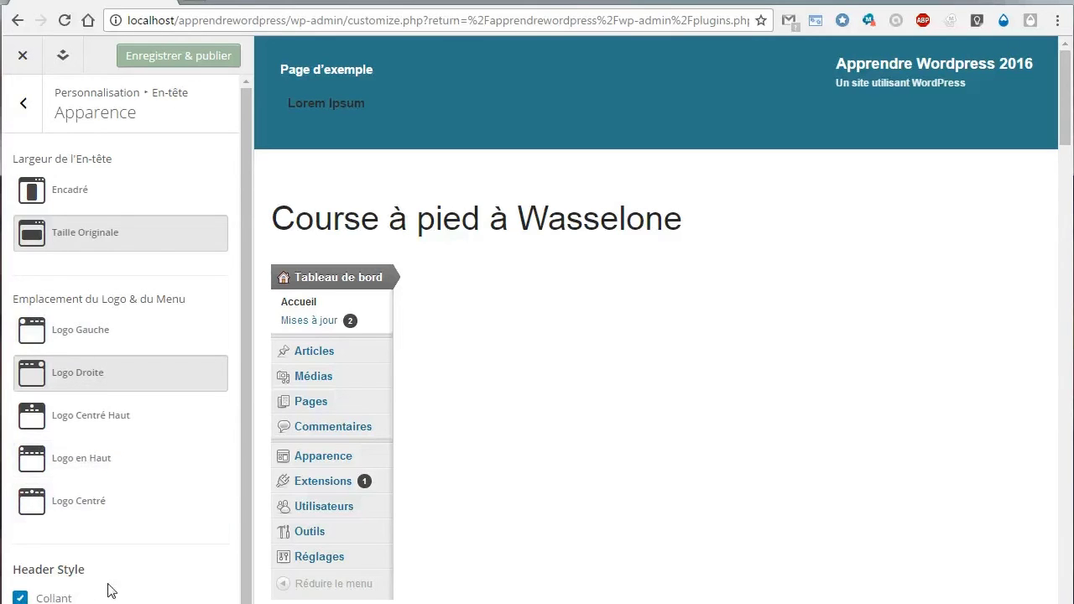
left_click_drag(1065, 115, 1064, 93)
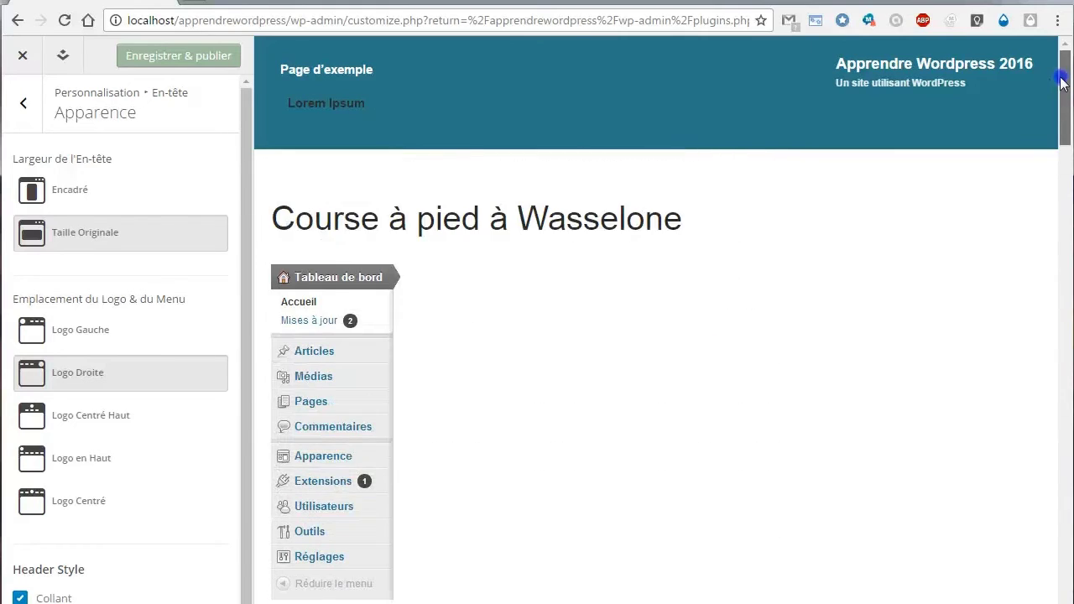
left_click(27, 107)
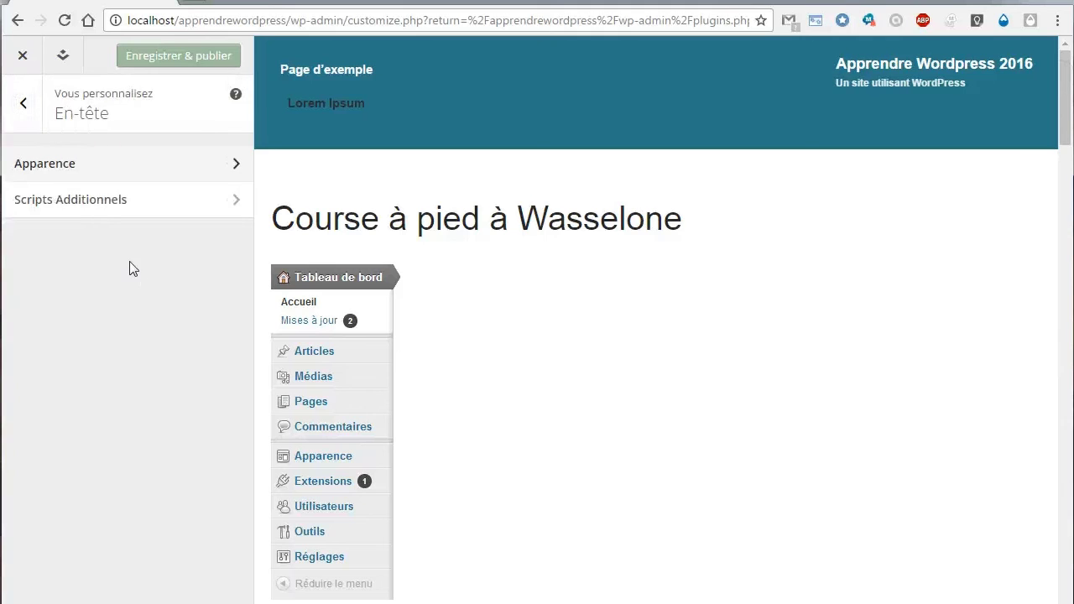
View the header's Scripts Additionnels settings for the Google Analytics identifier and custom scripts, and return to the main list.
left_click(104, 200)
left_click(120, 188)
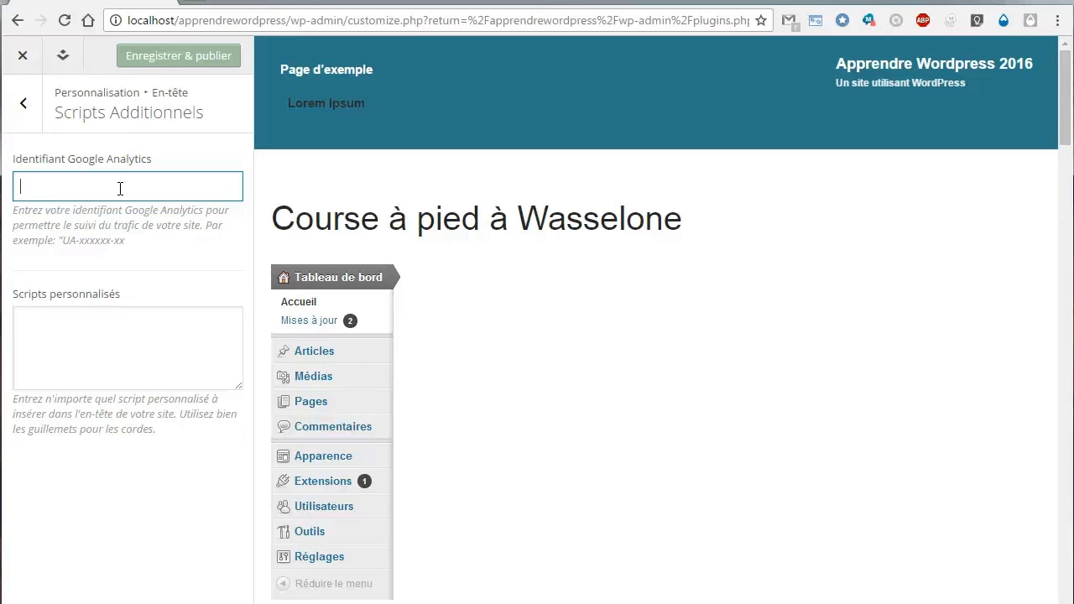
left_click(24, 102)
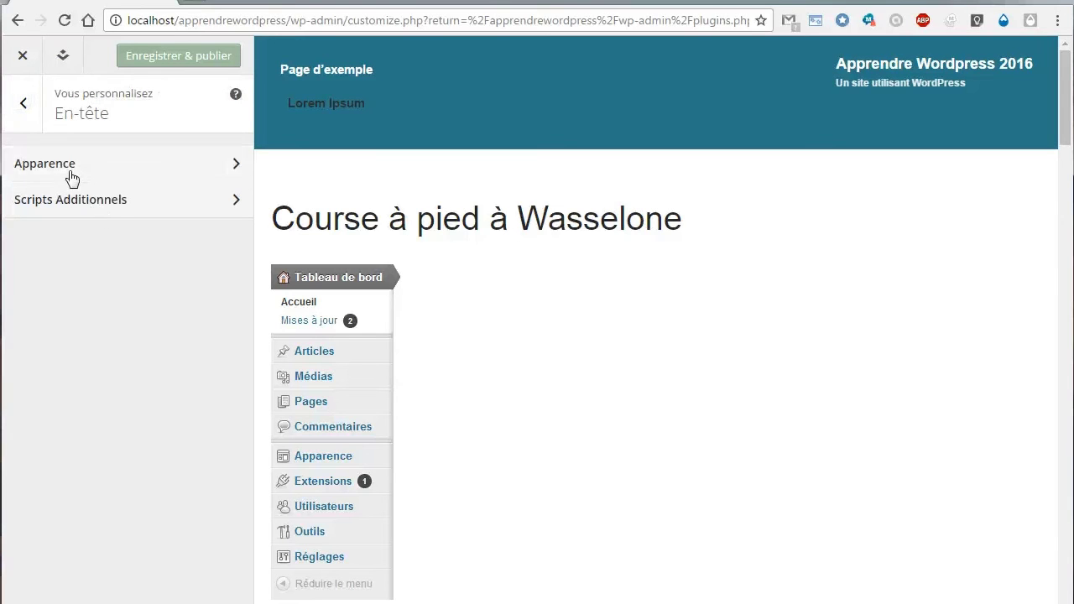
left_click(22, 105)
In the Pied de page appearance settings, set the footer width to Taille Originale and keep 4 widget zones.
left_click(92, 323)
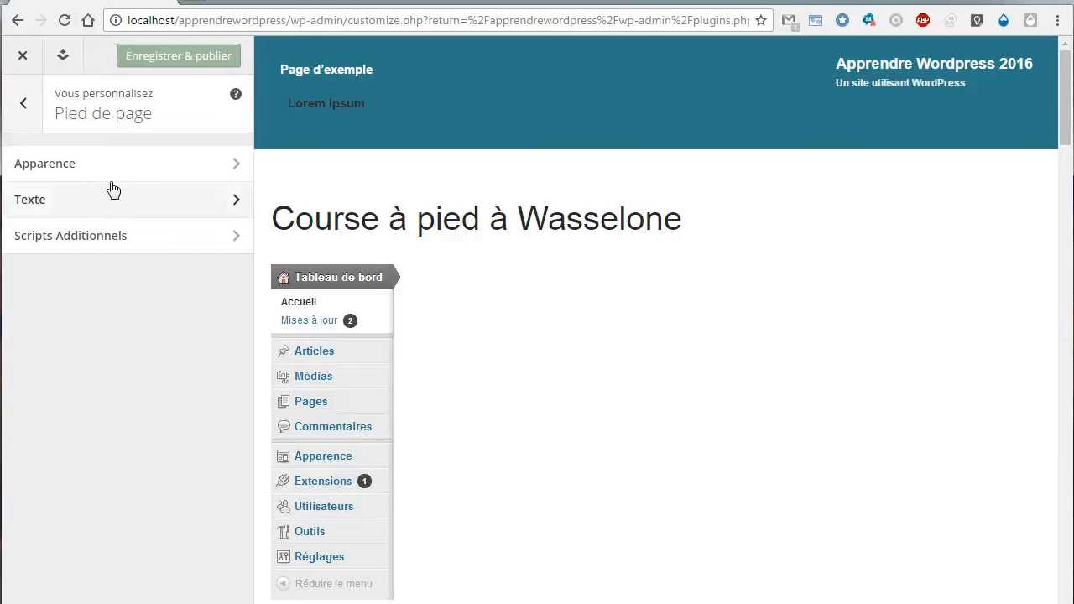
left_click(112, 178)
left_click(96, 223)
left_click(94, 190)
left_click(89, 228)
left_click(90, 192)
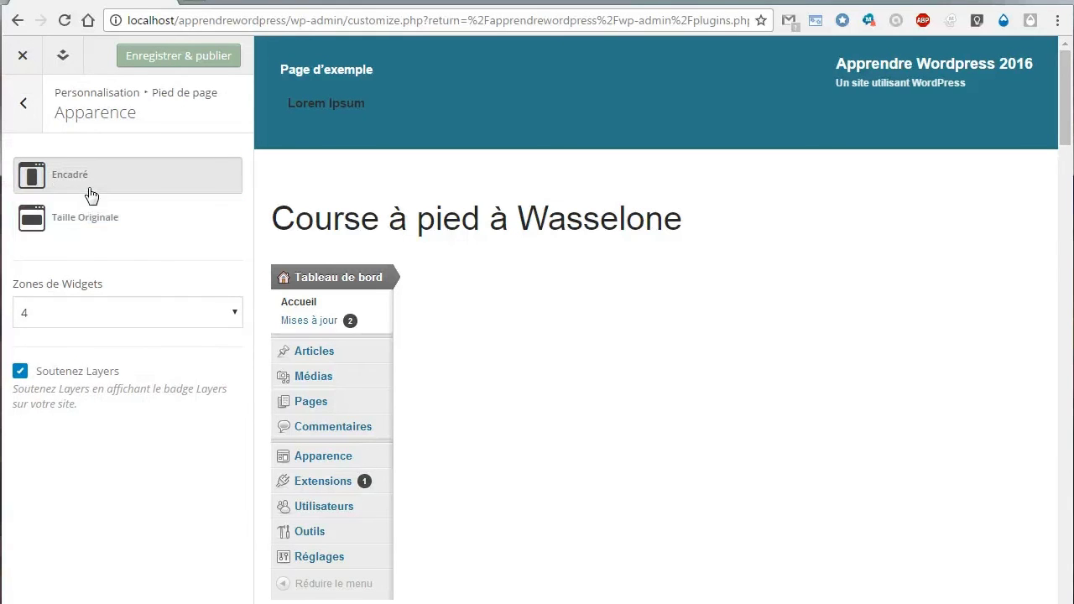
left_click(98, 318)
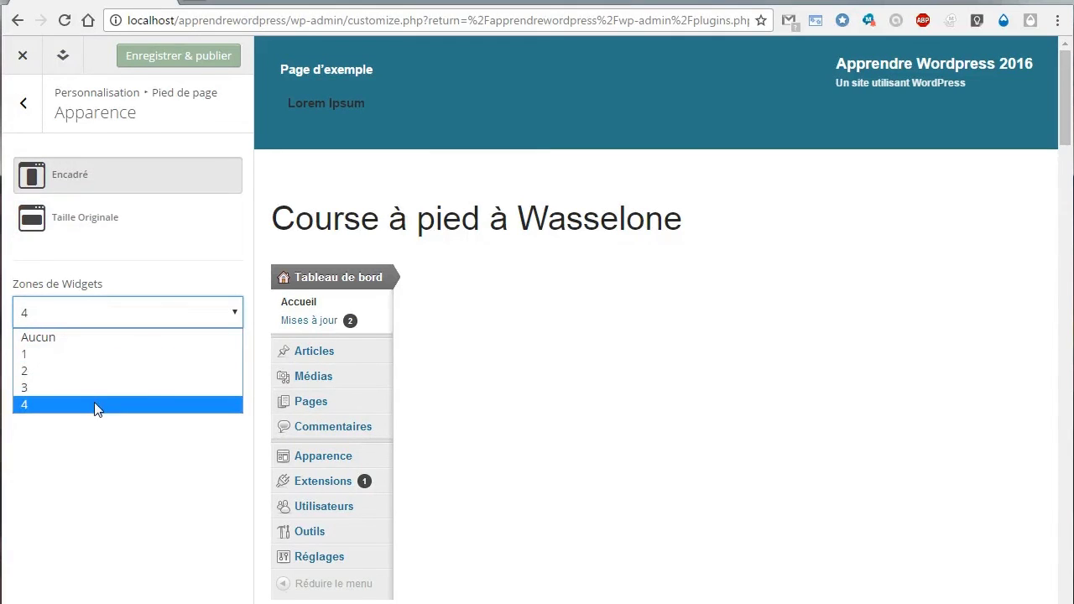
left_click(155, 233)
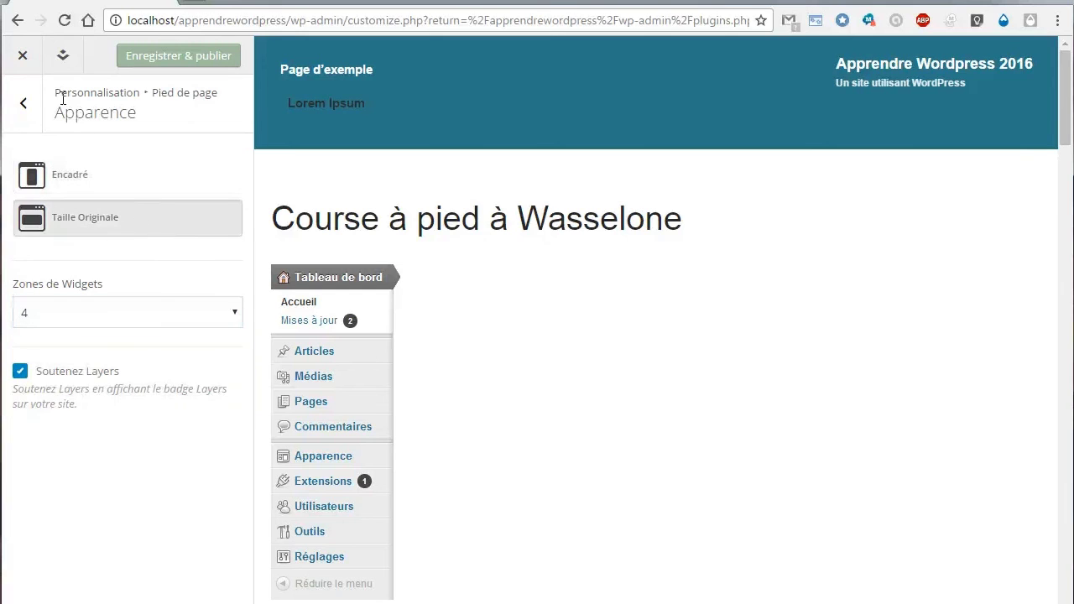
left_click(25, 102)
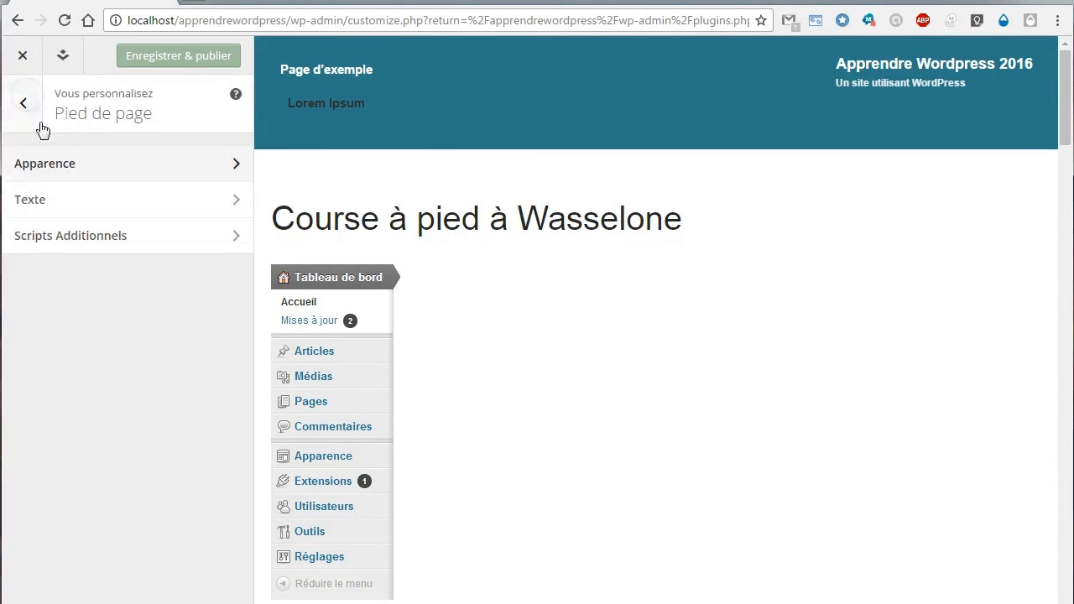
Examine the footer's copyright text and Scripts Additionnels settings, as well as the customizer's CSS section.
left_click(68, 201)
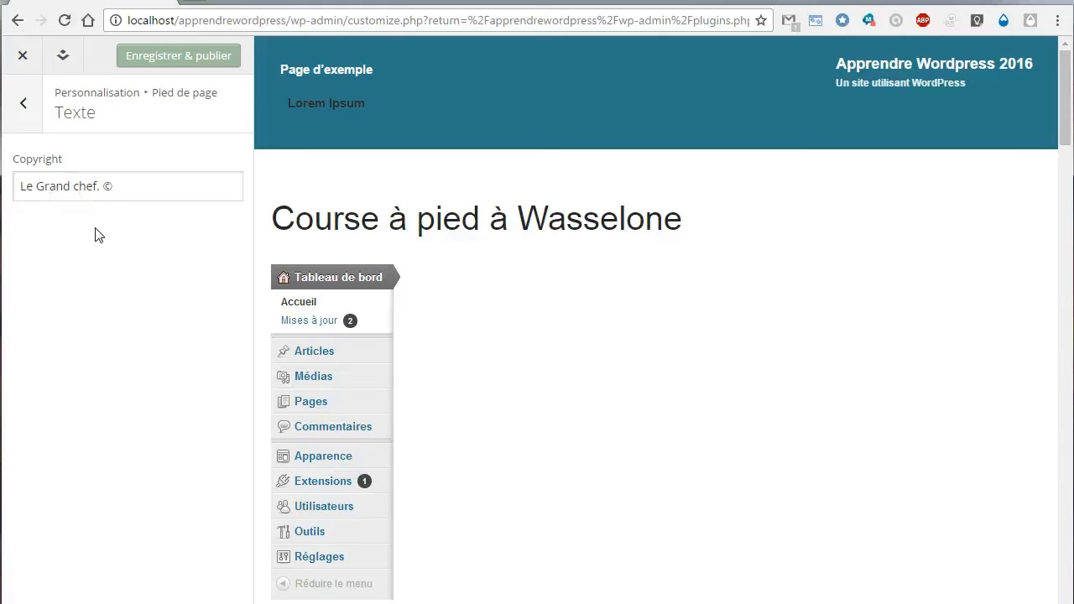
left_click(19, 105)
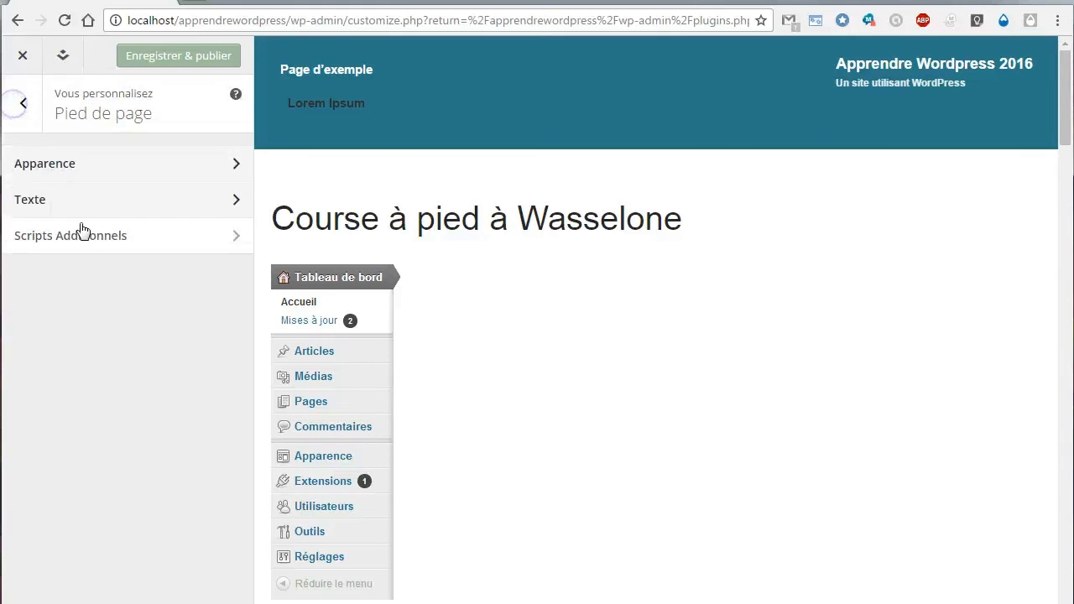
left_click(93, 241)
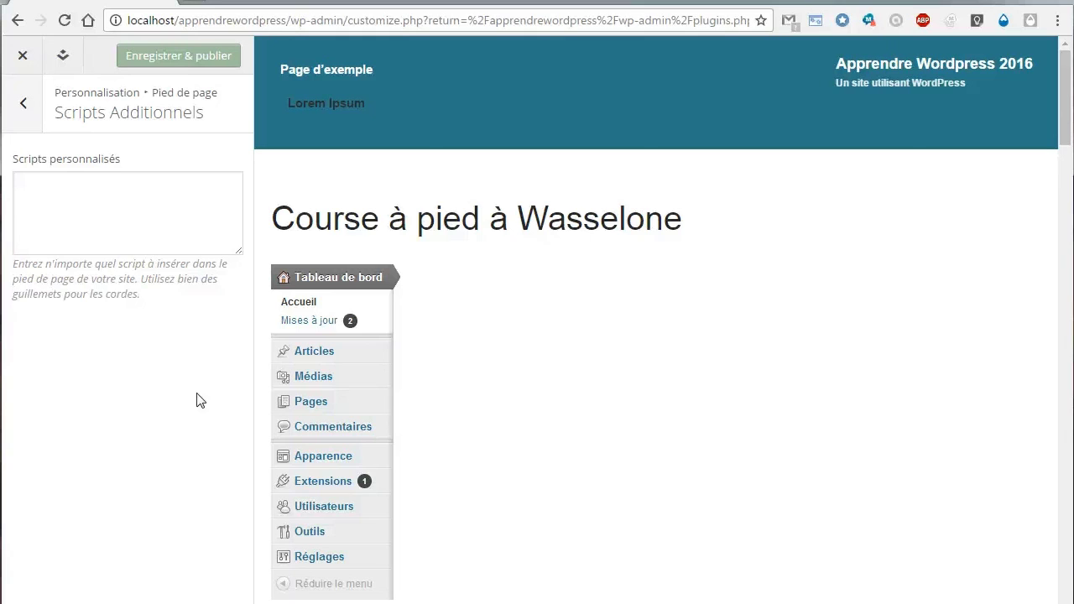
left_click(30, 106)
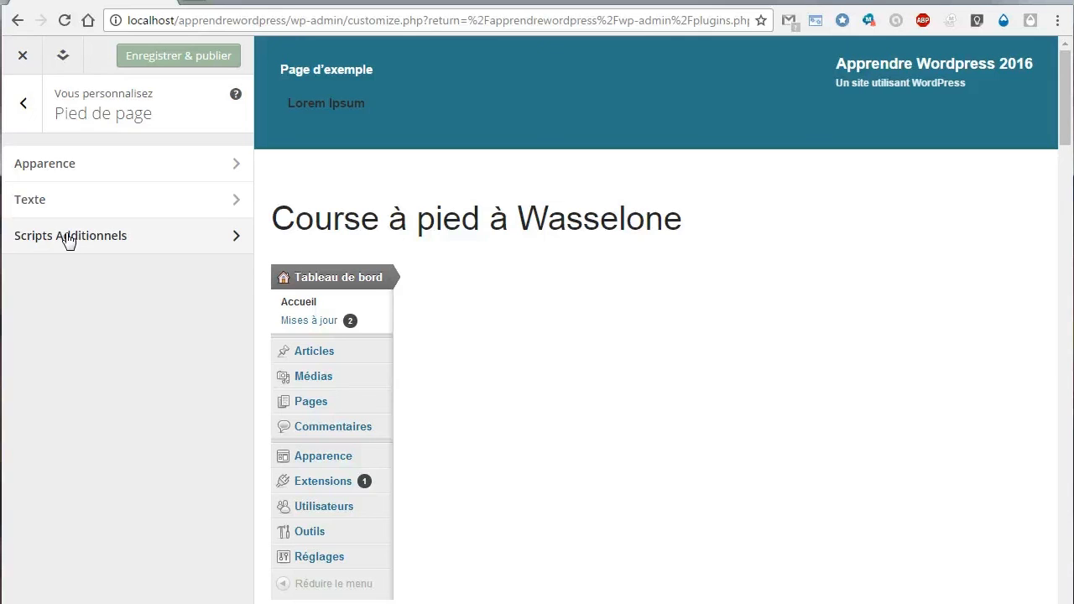
left_click(35, 107)
left_click(74, 359)
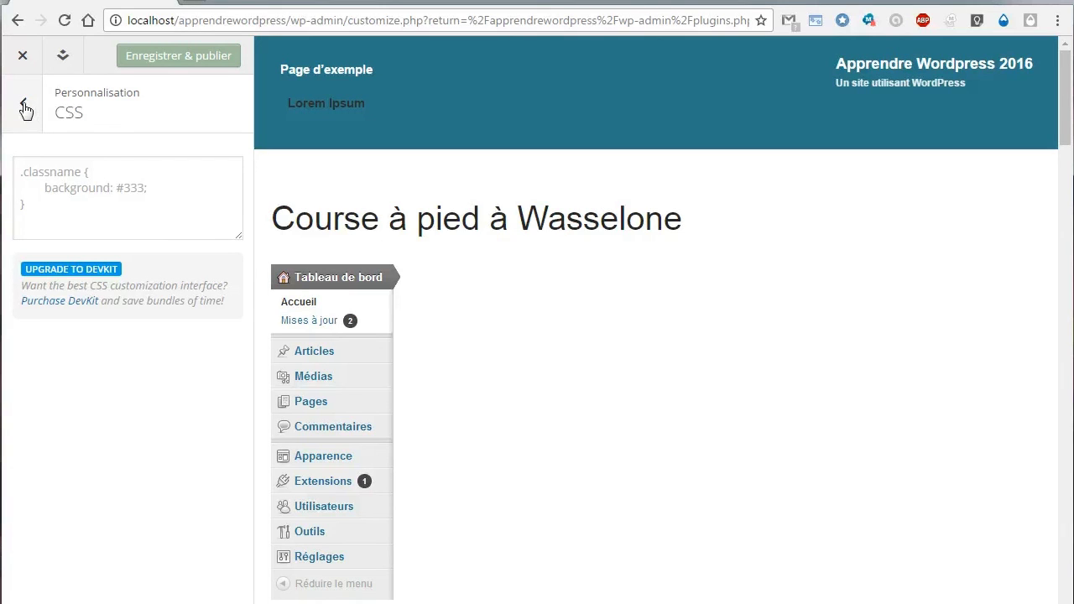
Save and publish the customizer changes, and review the site's home page outside the customizer.
left_click(151, 57)
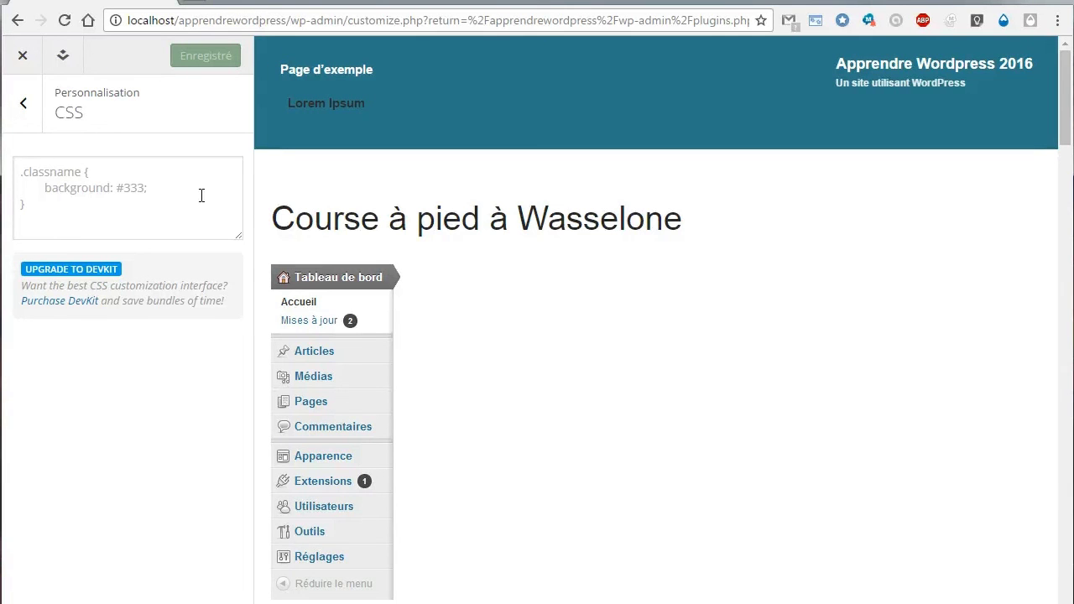
left_click(22, 56)
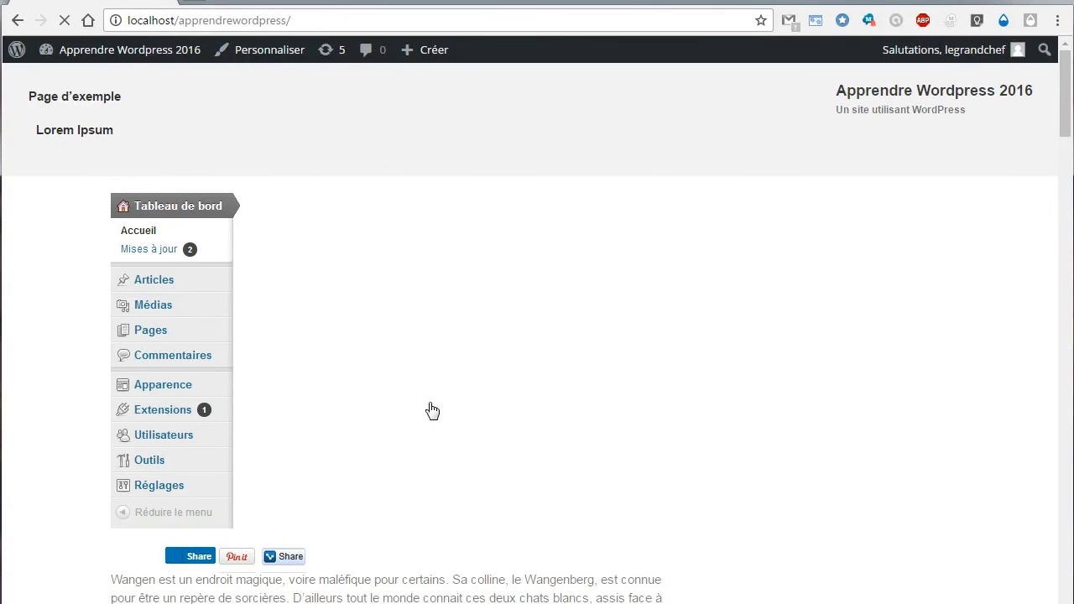
scroll(430, 389, "down", 10)
scroll(431, 388, "down", 5)
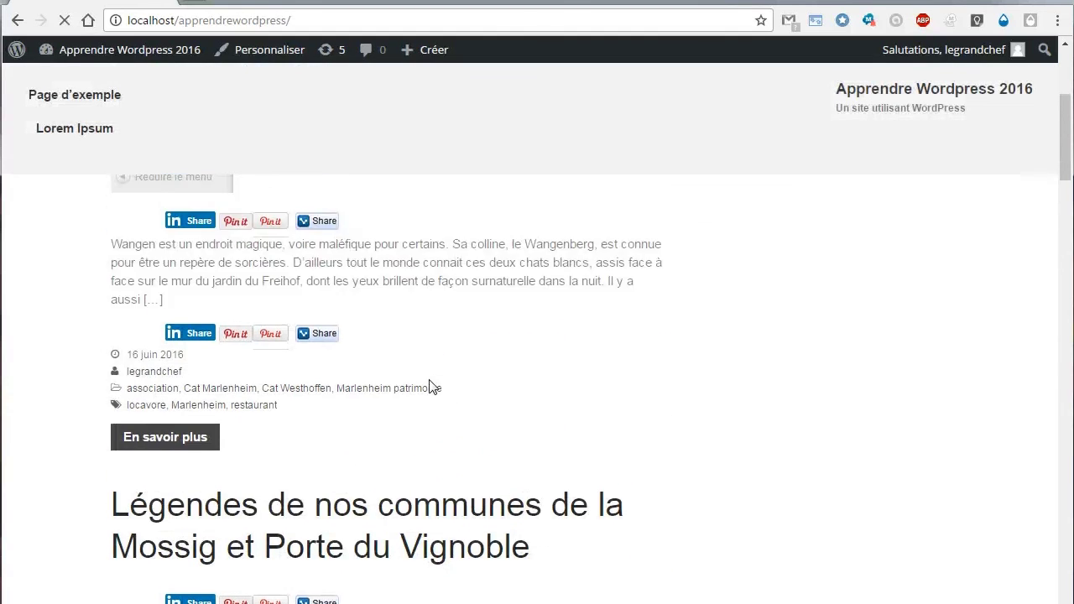
scroll(429, 382, "up", 4)
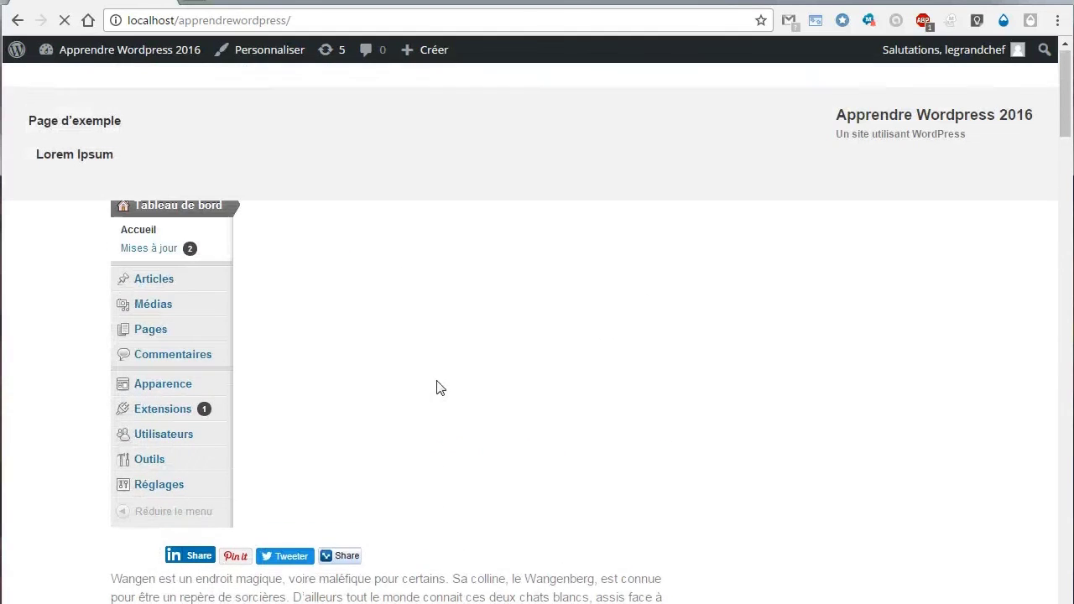